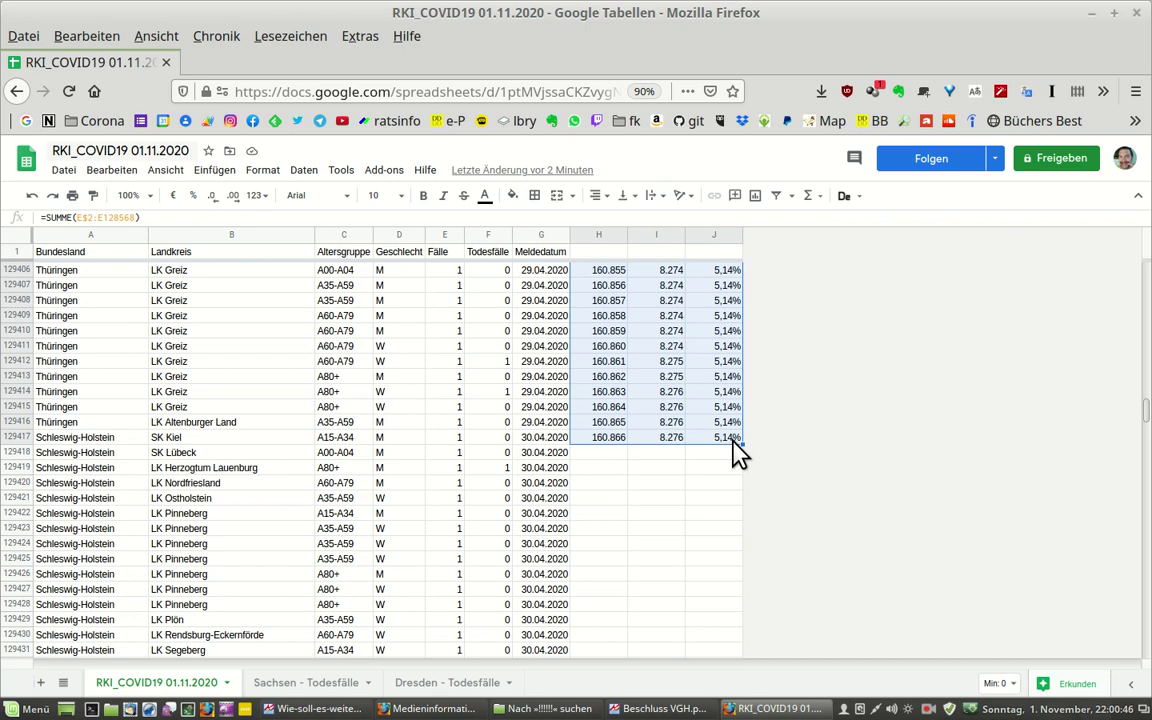
# Examine the cumulative death rates in column J by going back through the late April 2020 rows.
pyautogui.click(711, 410)
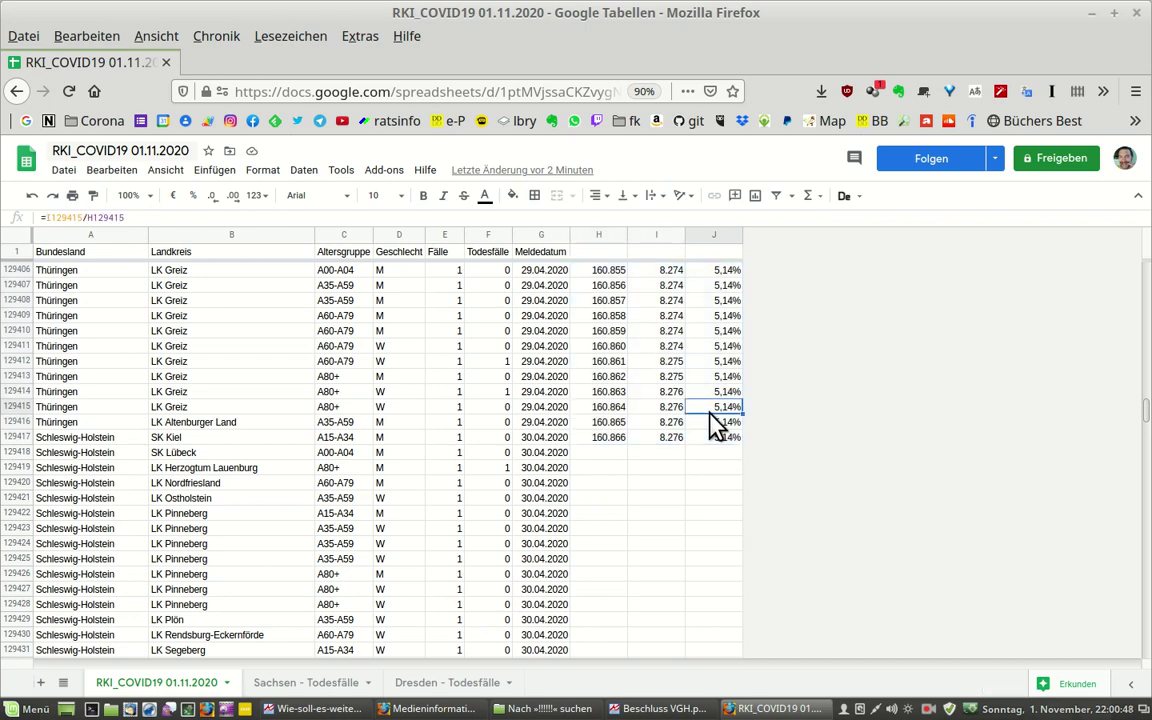
pyautogui.press('pageup')
pyautogui.press('pageup')
pyautogui.press('pageup')
pyautogui.press('pageup')
pyautogui.press('pageup')
pyautogui.press('pageup')
pyautogui.press('pageup')
pyautogui.press('pageup')
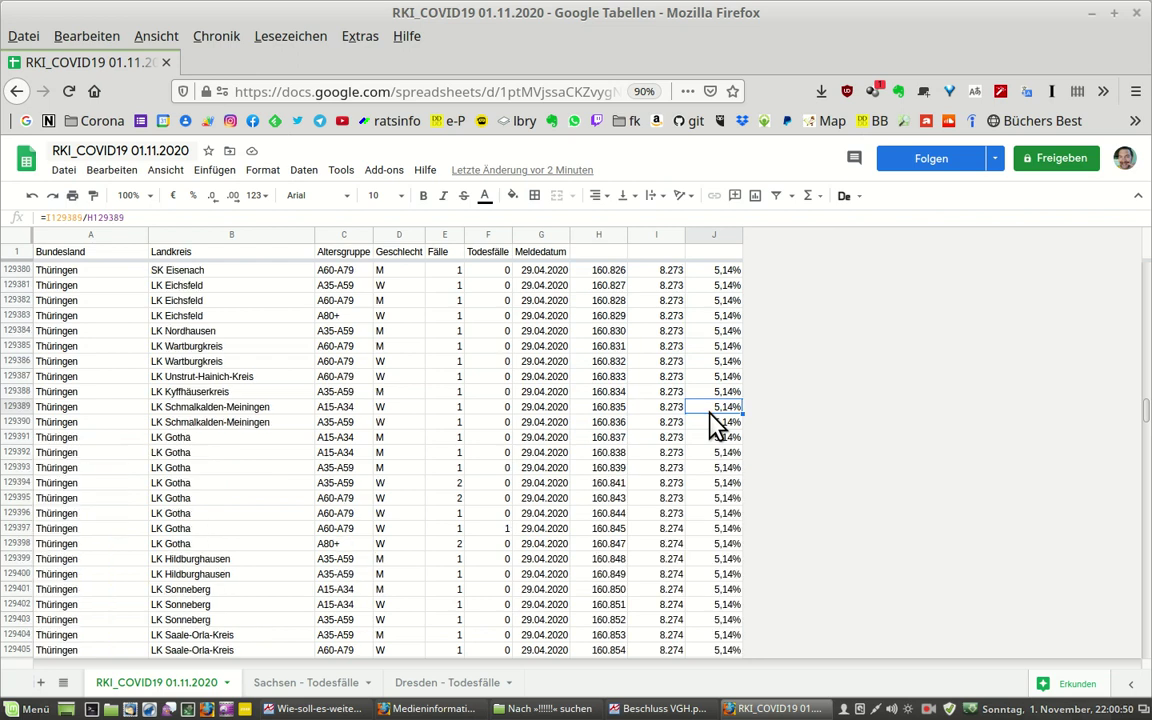
pyautogui.press('pageup')
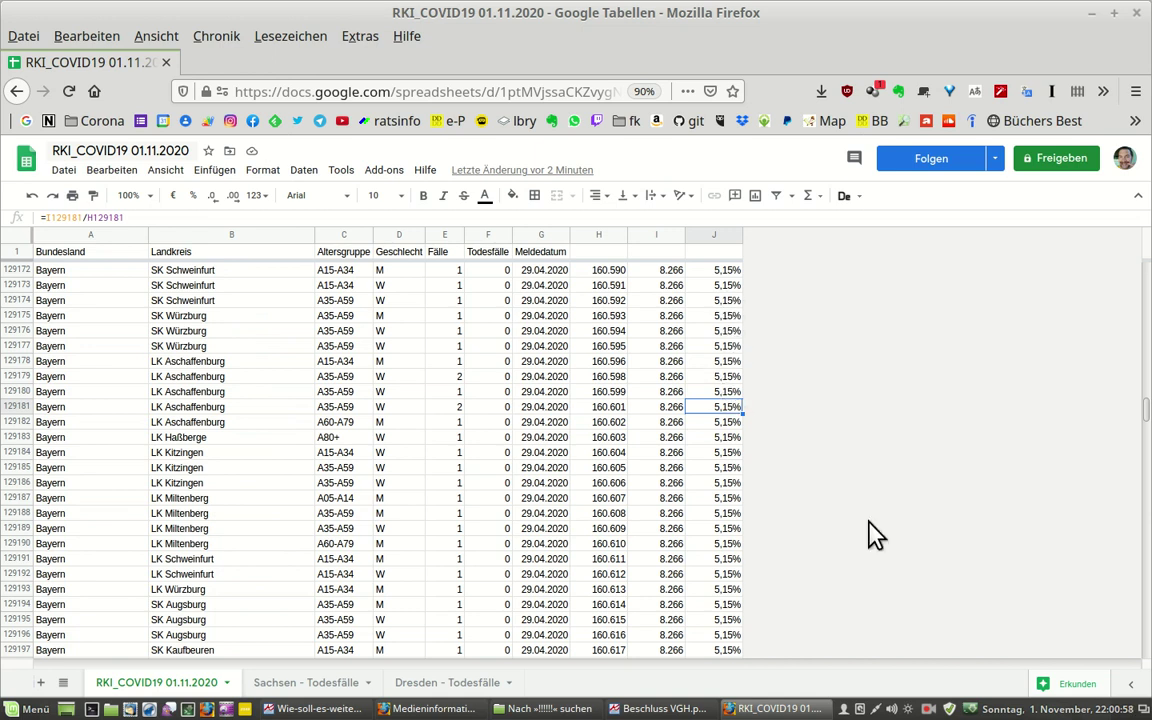
# Inspect the cumulative cases, deaths and death-rate formulas in the last data rows, plus the case total in row 356319.
pyautogui.click(1146, 660)
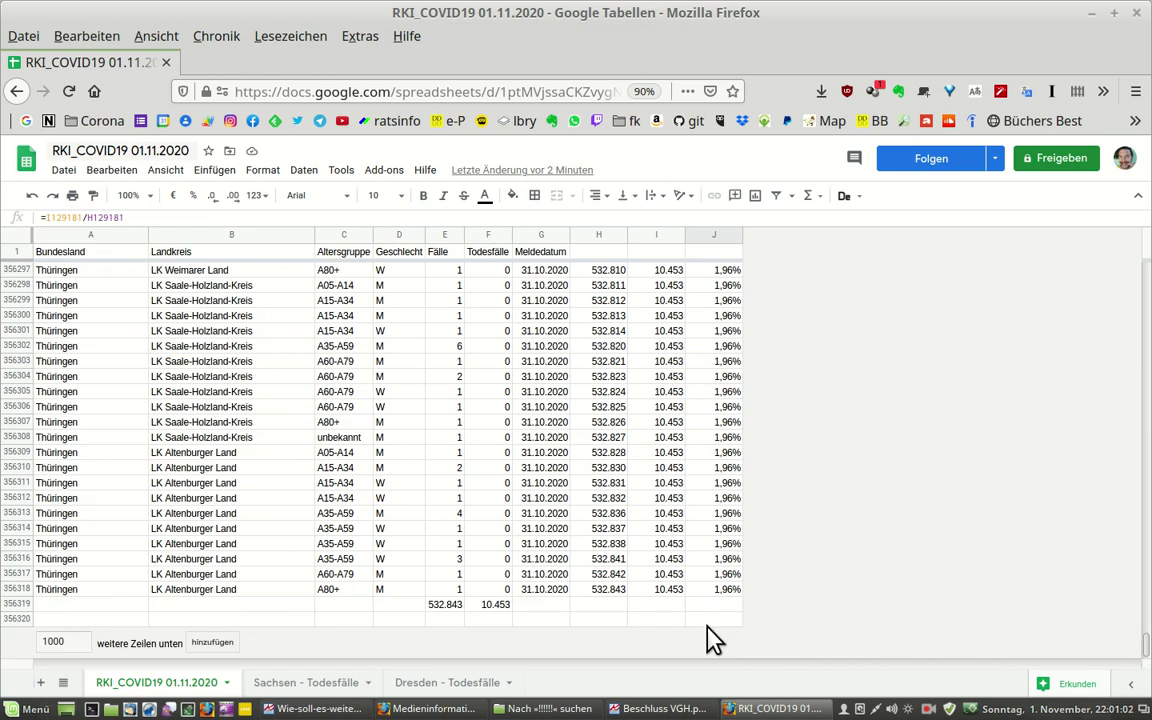
pyautogui.click(599, 591)
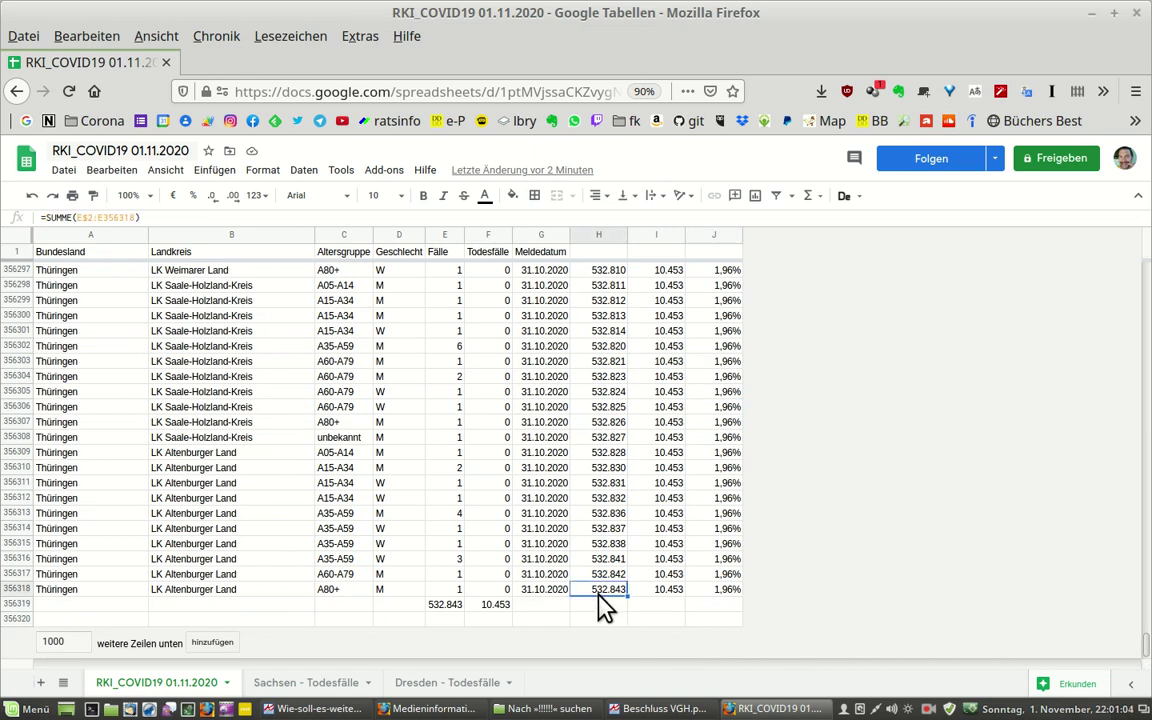
pyautogui.click(654, 596)
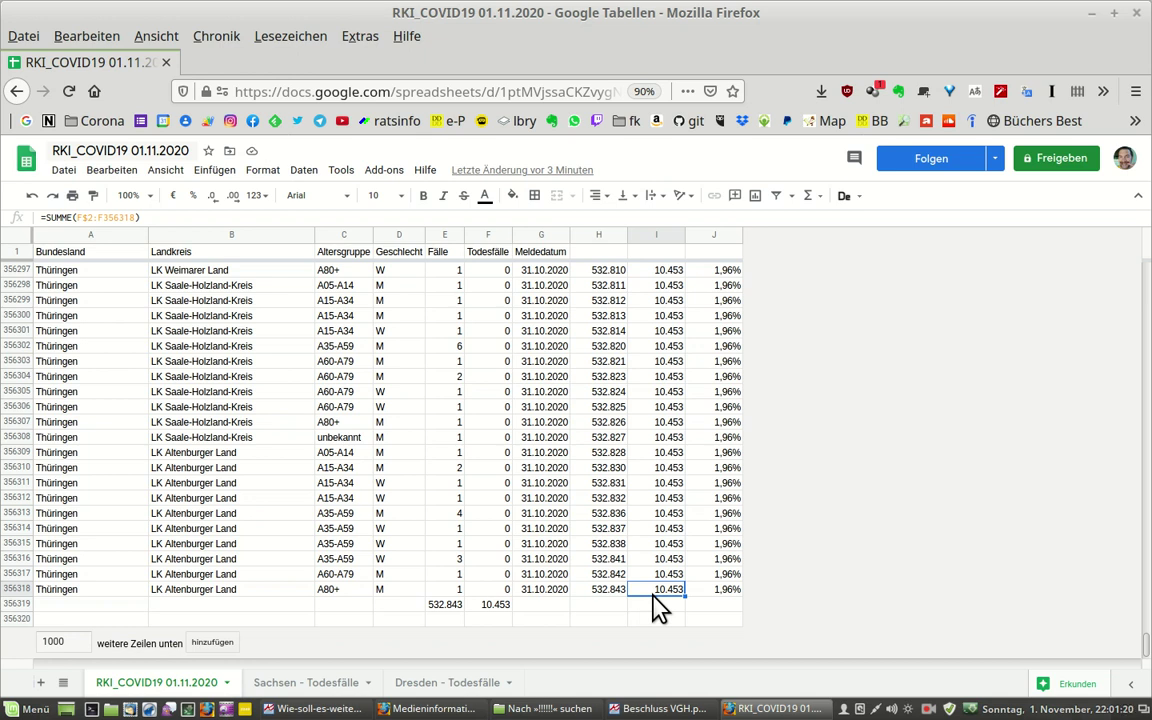
pyautogui.click(722, 592)
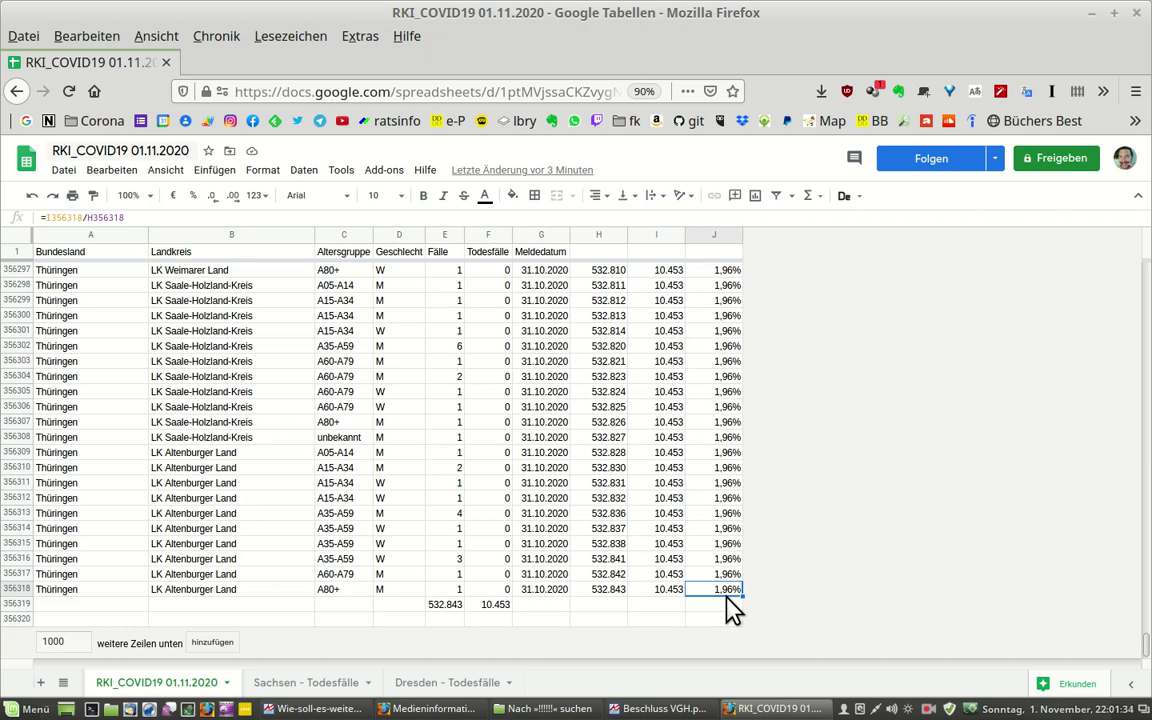
pyautogui.click(601, 590)
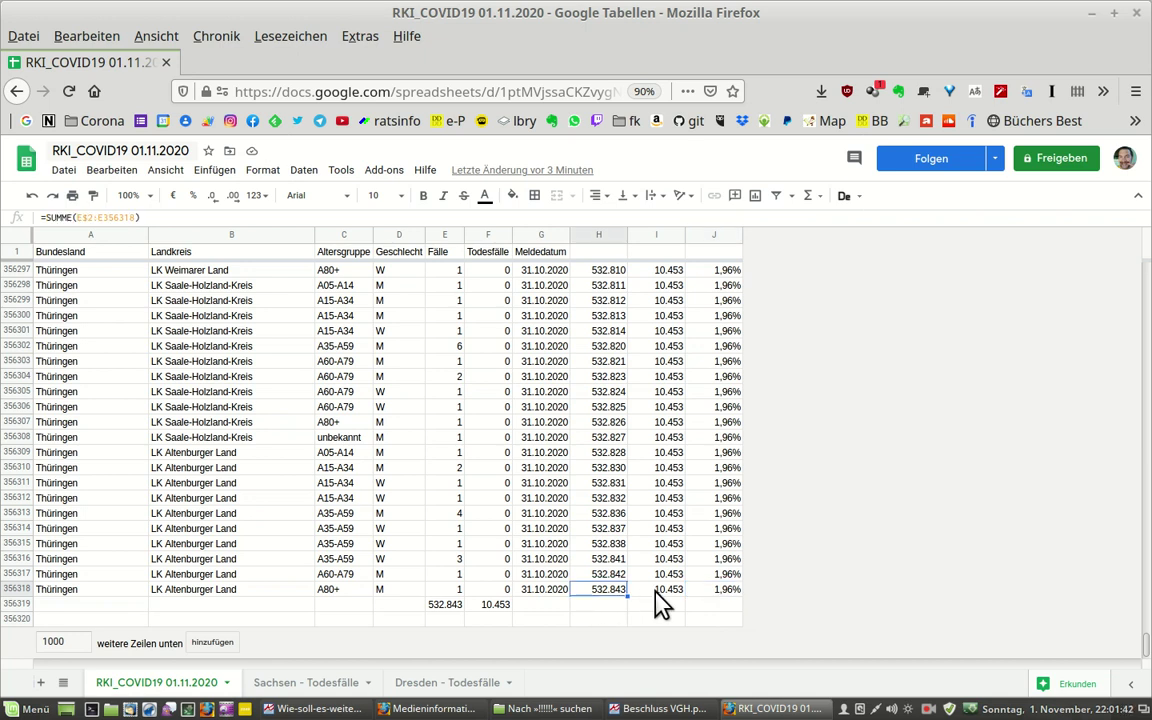
pyautogui.click(446, 605)
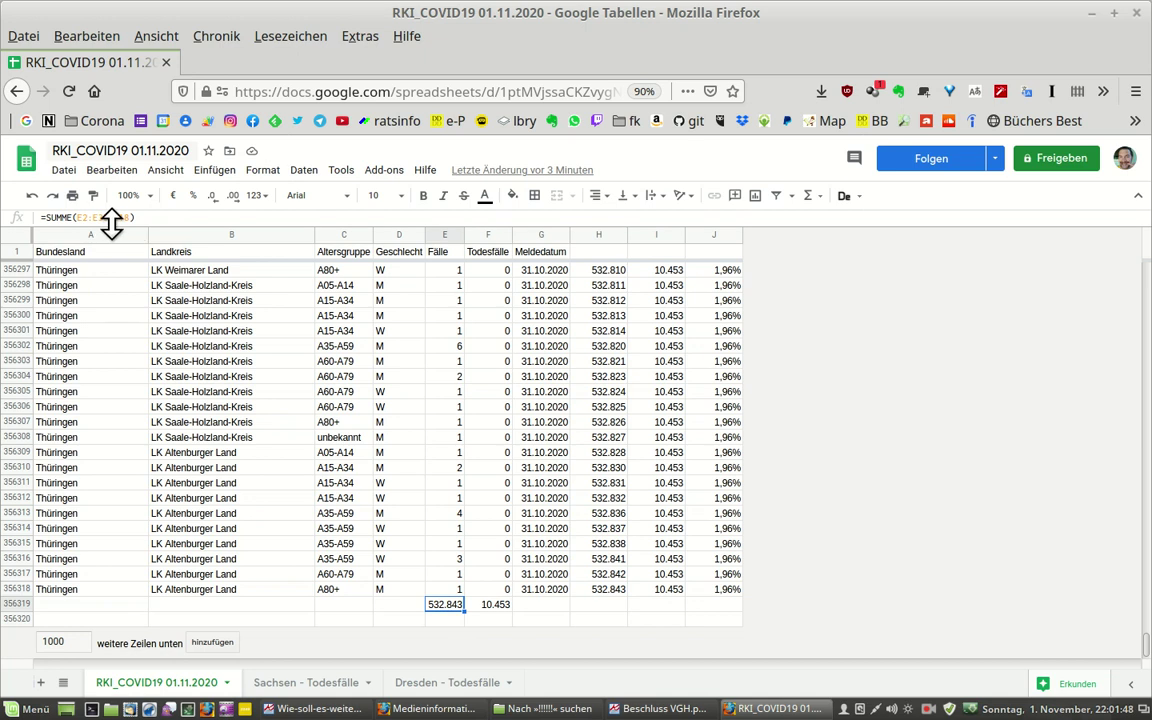
pyautogui.click(618, 589)
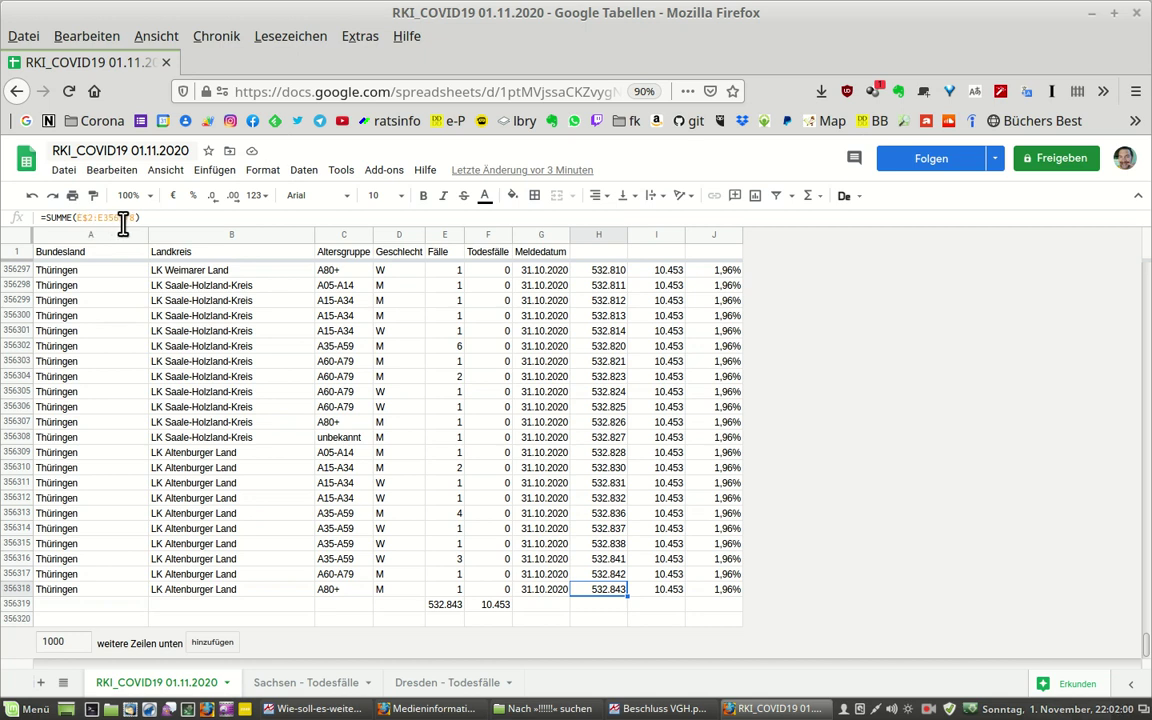
pyautogui.click(601, 483)
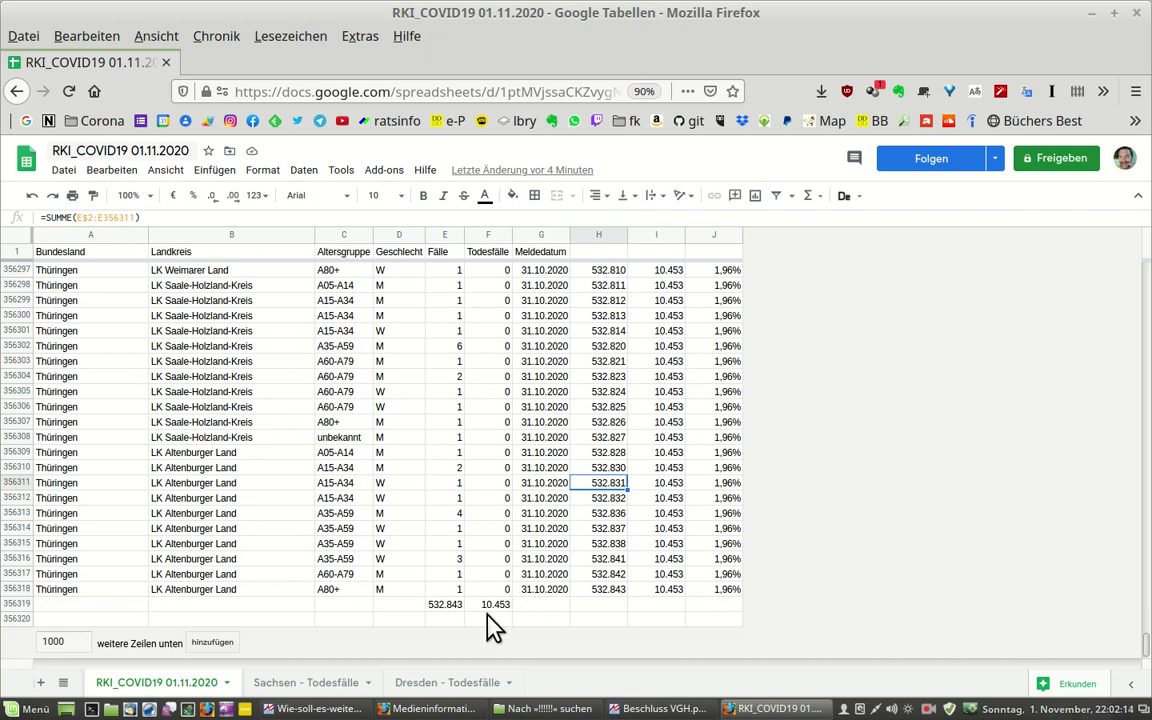
# On the Sachsen - Todesfälle sheet, examine the A35-A59 deaths, their report dates and the percentage in row 10.
pyautogui.click(287, 685)
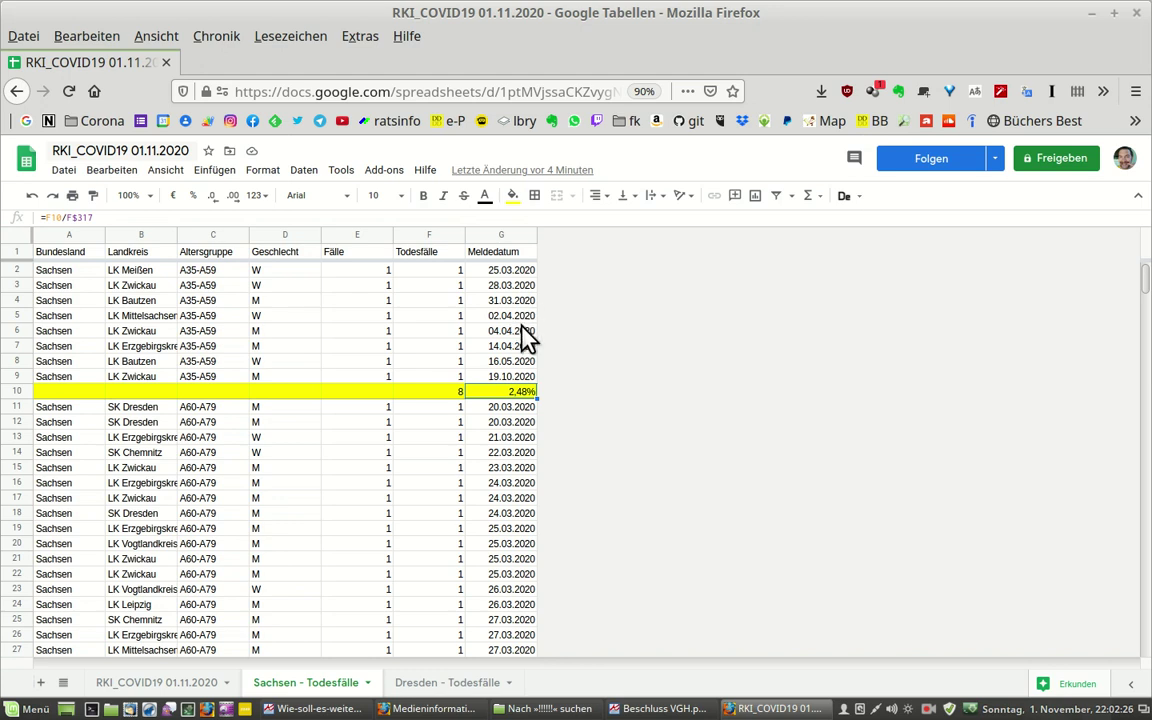
pyautogui.click(508, 377)
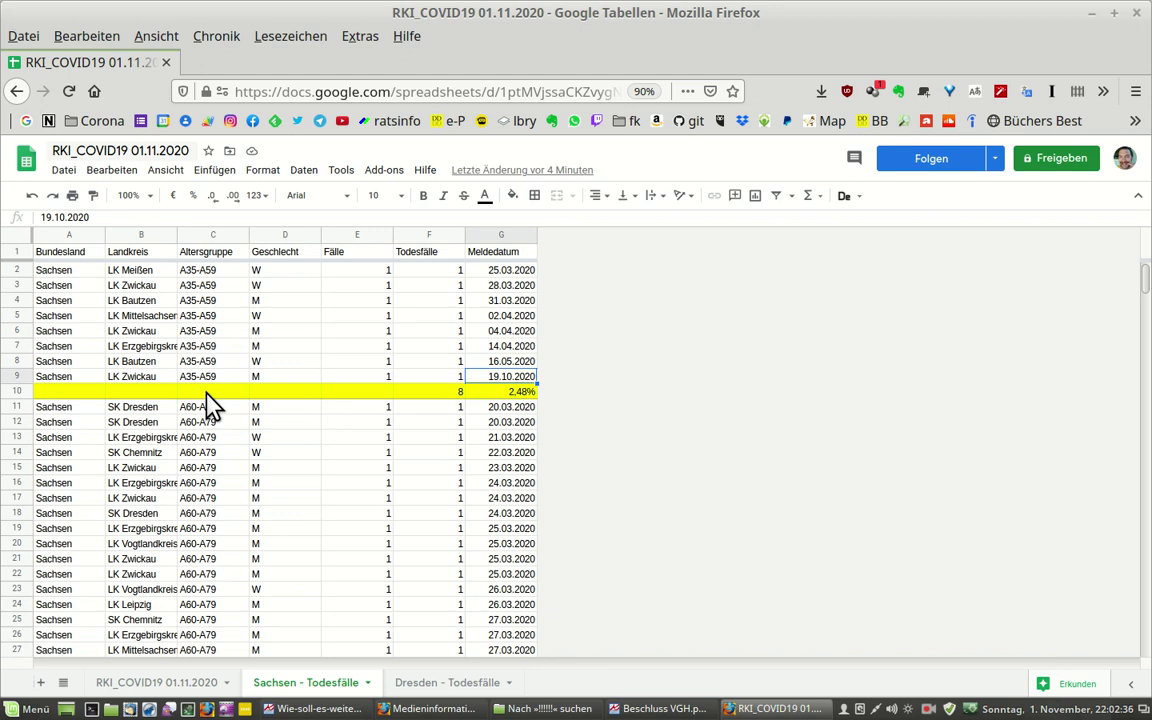
pyautogui.click(500, 396)
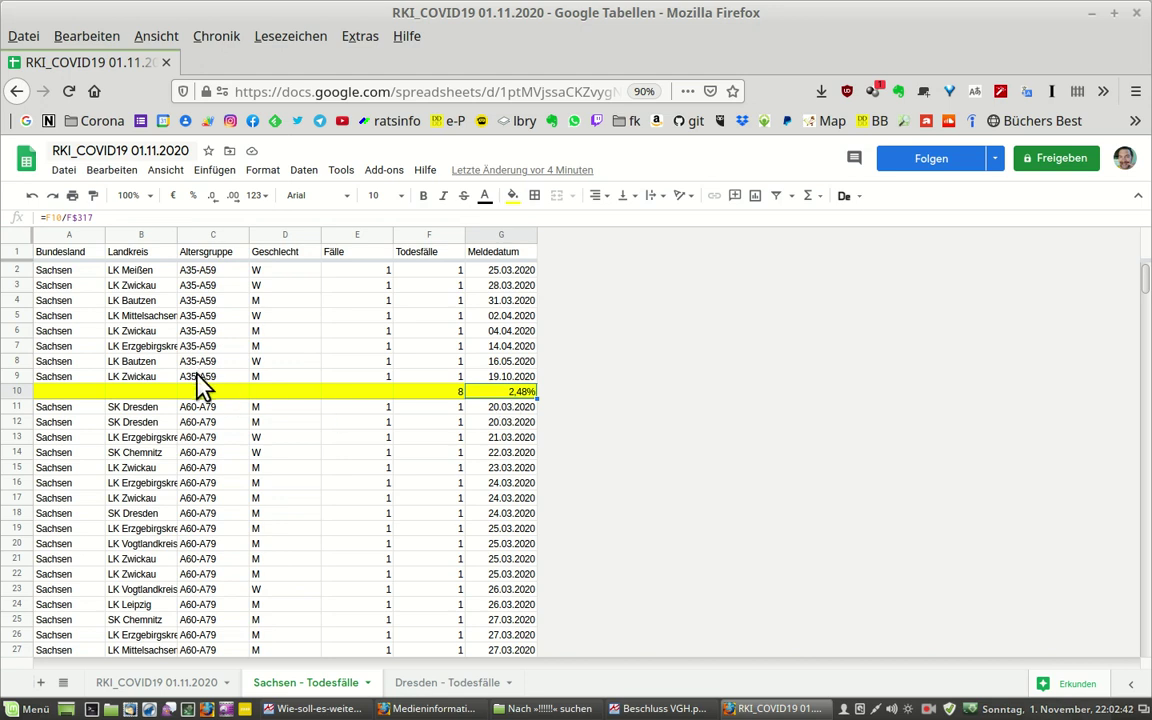
pyautogui.moveTo(55, 270); pyautogui.dragTo(503, 386)
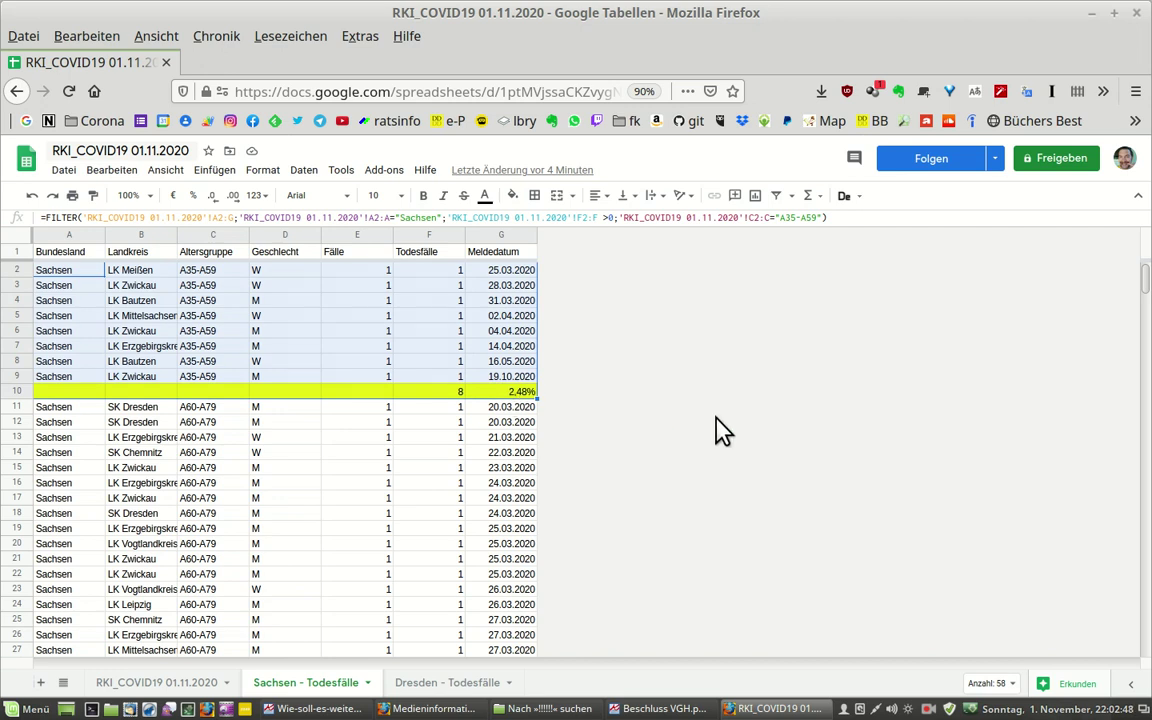
pyautogui.click(497, 453)
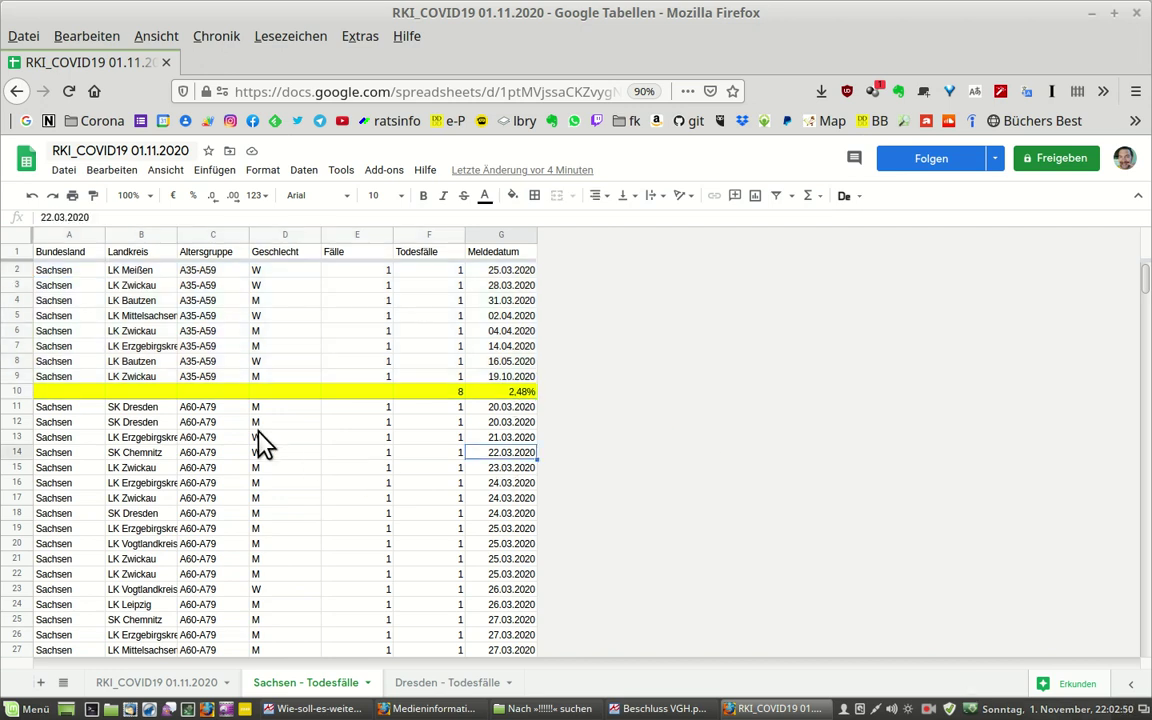
# Look through the A60-A79 deaths in Saxony down to their highlighted subtotal in row 109.
pyautogui.moveTo(212, 408); pyautogui.dragTo(215, 550)
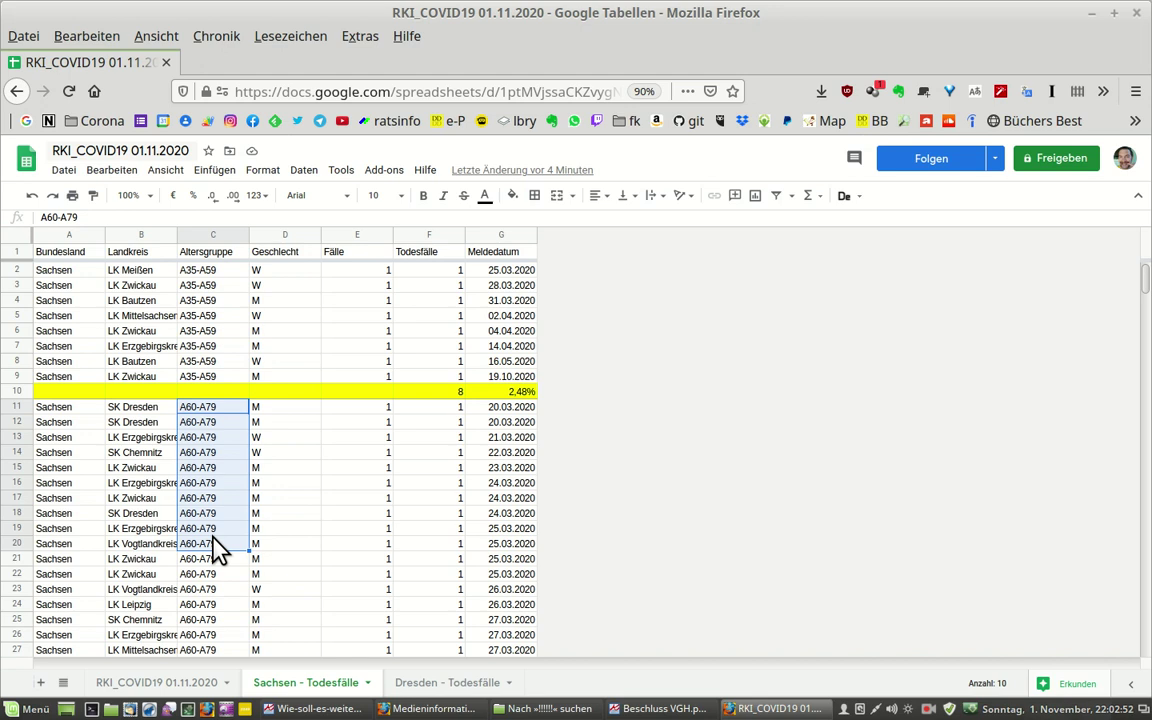
pyautogui.press('pagedown')
pyautogui.press('pagedown')
pyautogui.press('pagedown')
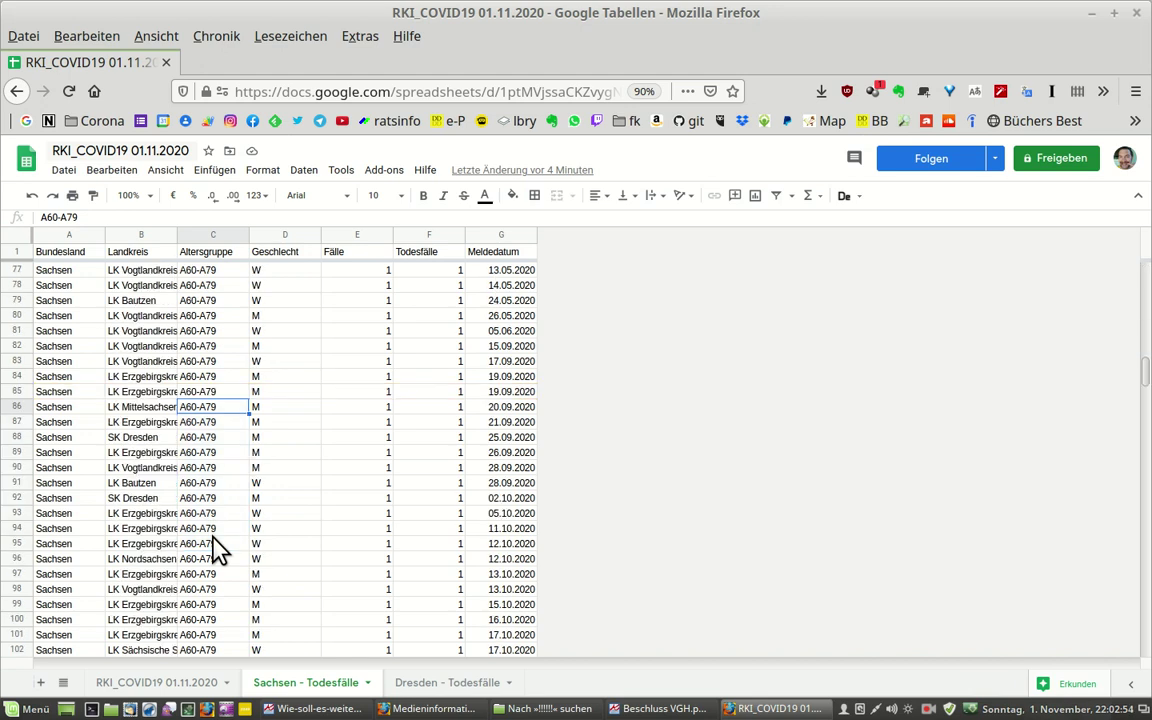
pyautogui.press('pagedown')
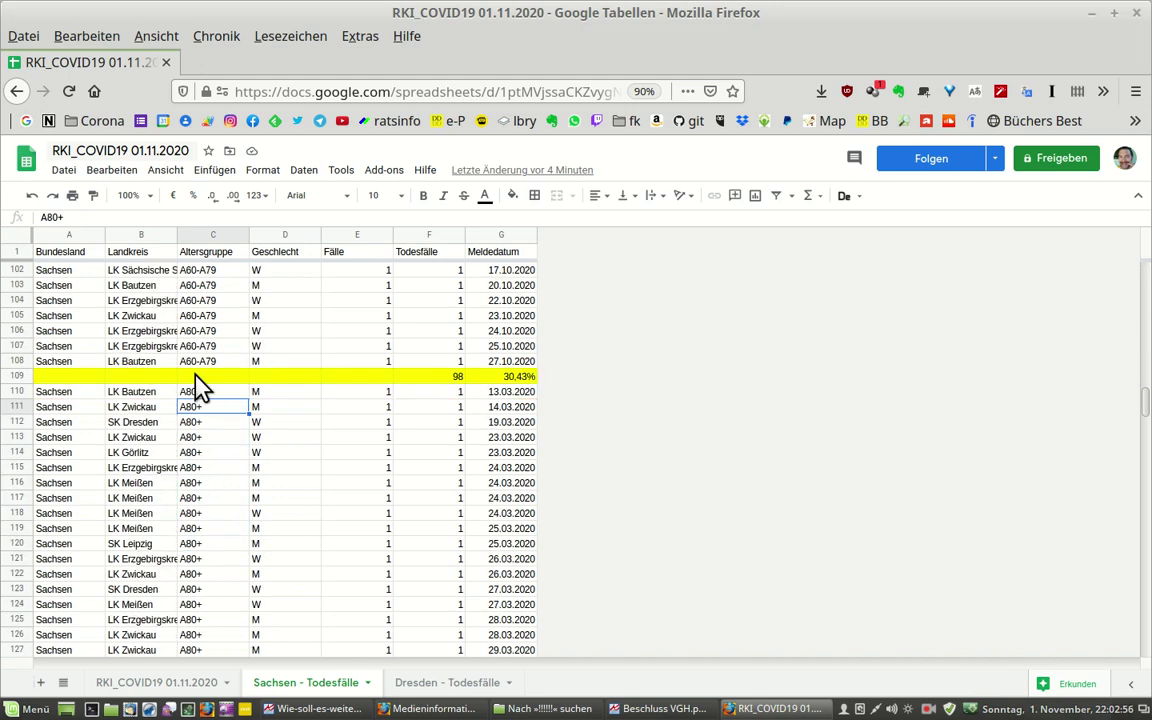
pyautogui.click(432, 380)
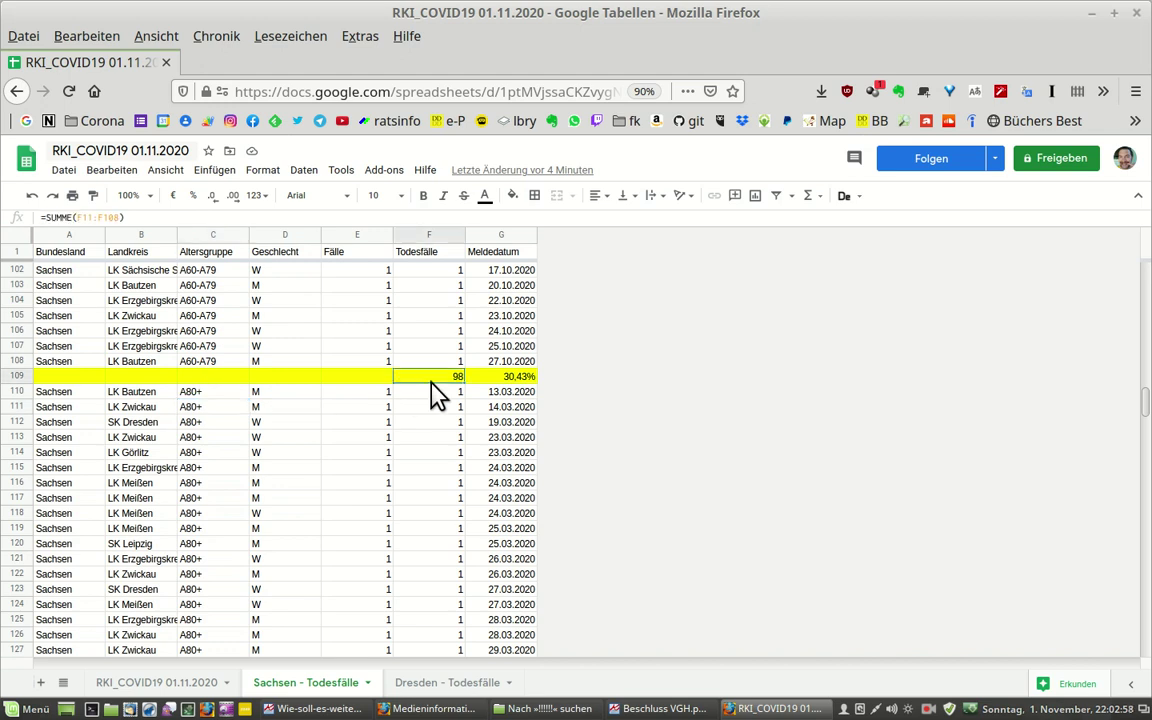
# Trace the report dates of the A60-A79 deaths in Saxony from late October back to May 2020.
pyautogui.click(522, 341)
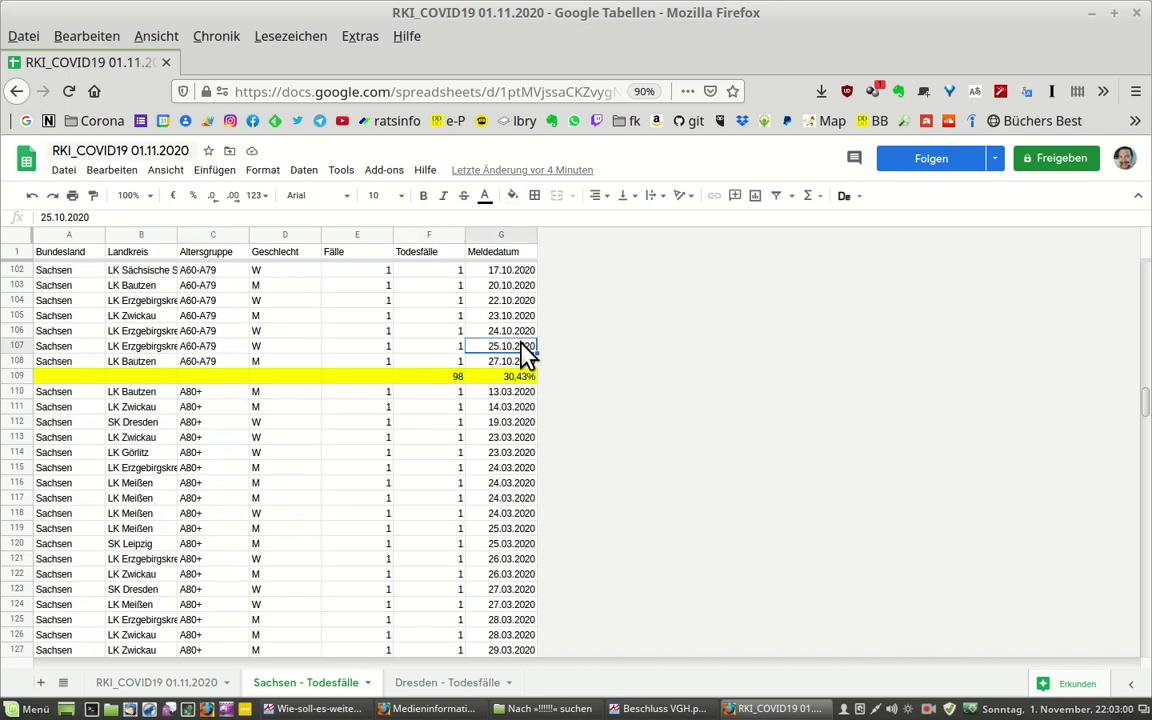
pyautogui.press('Up')
pyautogui.press('Up')
pyautogui.press('Up')
pyautogui.press('Up')
pyautogui.press('Up')
pyautogui.press('Up')
pyautogui.press('Up')
pyautogui.press('Up')
pyautogui.press('Up')
pyautogui.press('Up')
pyautogui.press('Up')
pyautogui.press('Up')
pyautogui.press('Up')
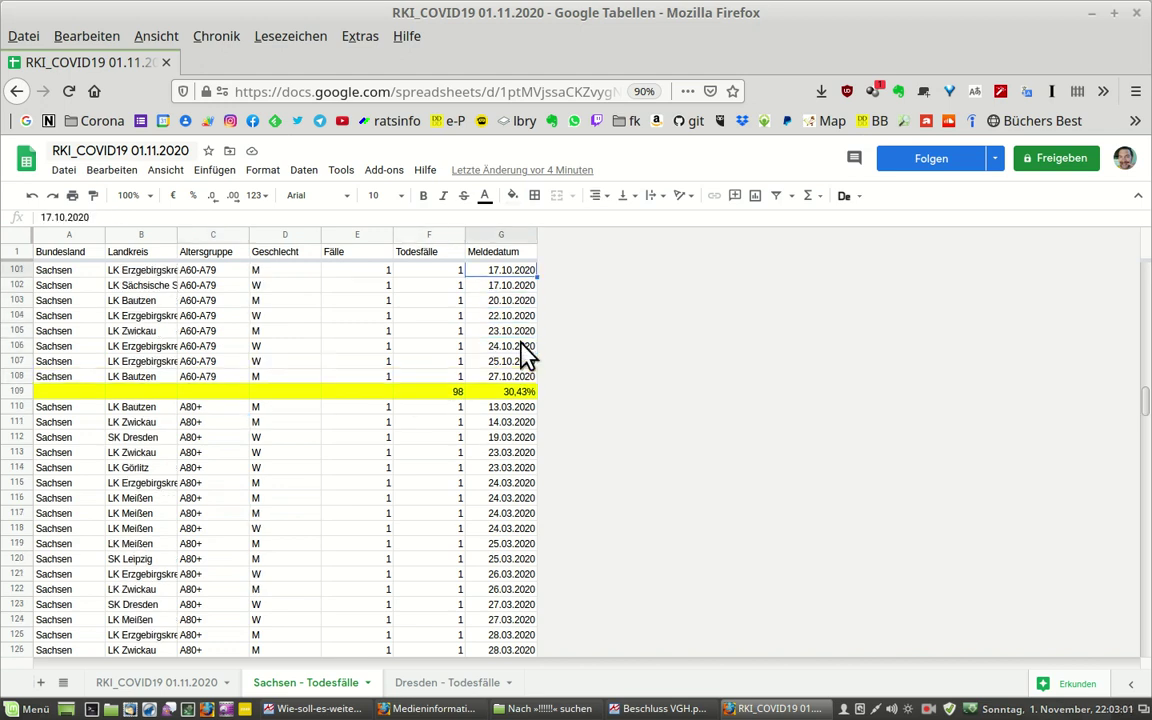
pyautogui.press('Up')
pyautogui.press('Up')
pyautogui.press('Up')
pyautogui.press('Up')
pyautogui.press('Up')
pyautogui.press('Up')
pyautogui.press('Up')
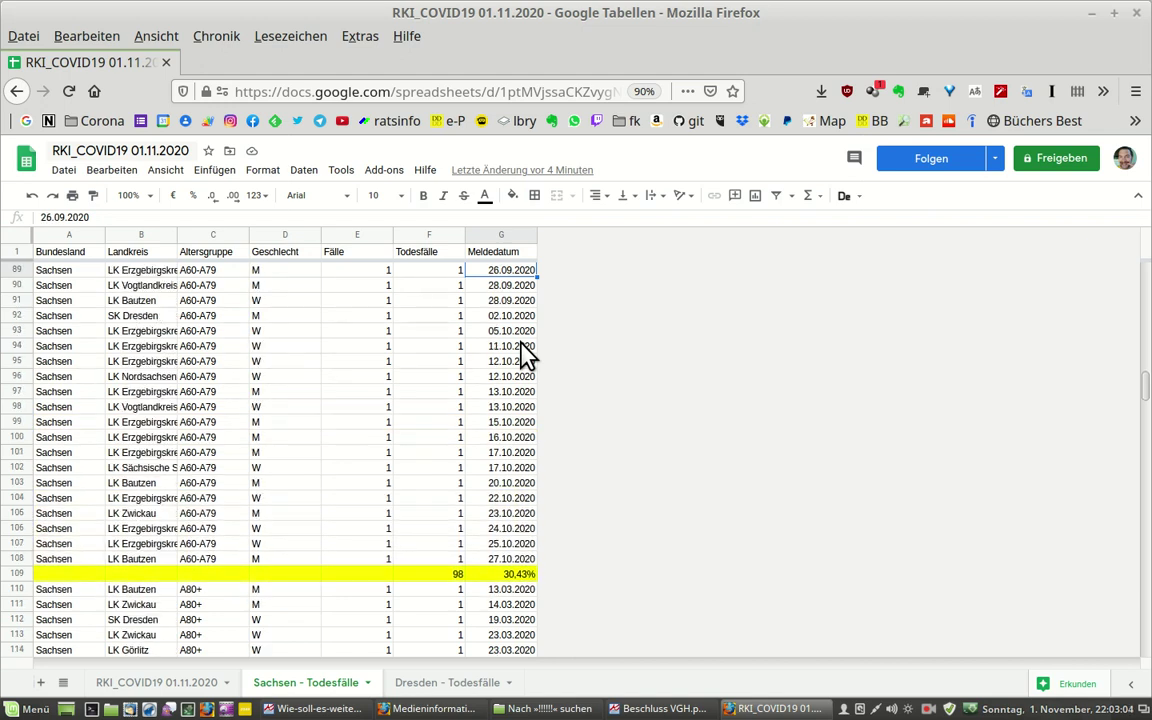
pyautogui.press('Up')
pyautogui.press('Up')
pyautogui.press('Up')
pyautogui.press('Up')
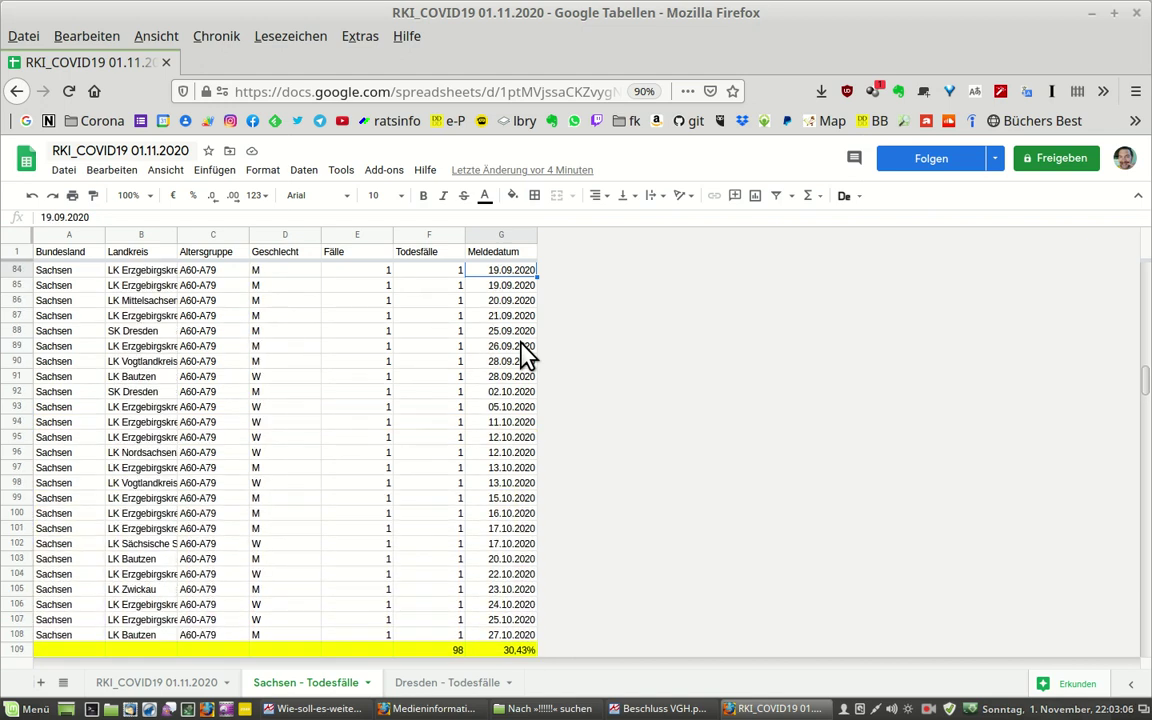
pyautogui.press('Up')
pyautogui.press('Up')
pyautogui.press('Up')
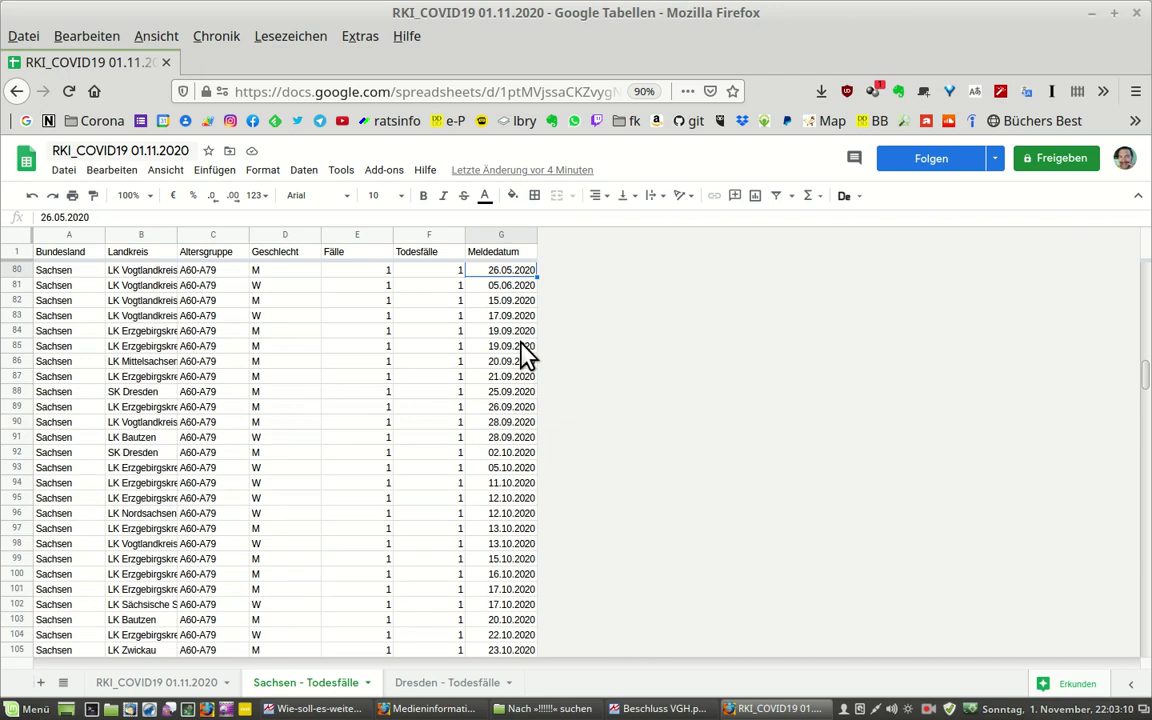
pyautogui.press('Down')
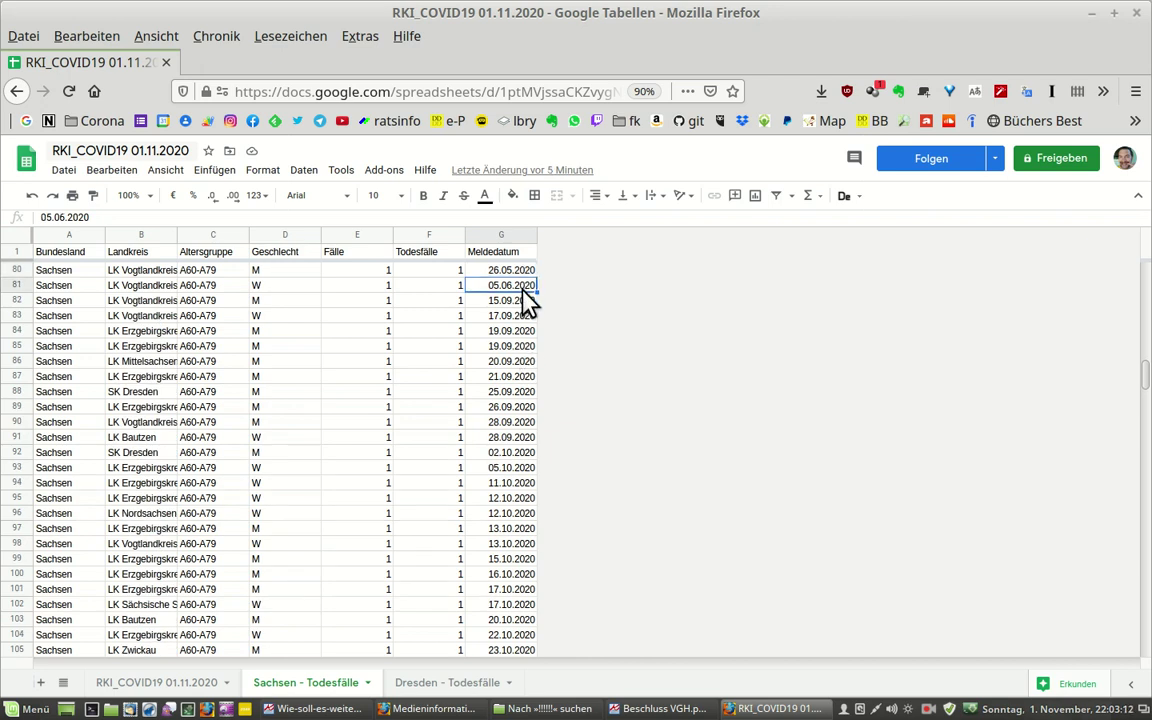
pyautogui.click(511, 379)
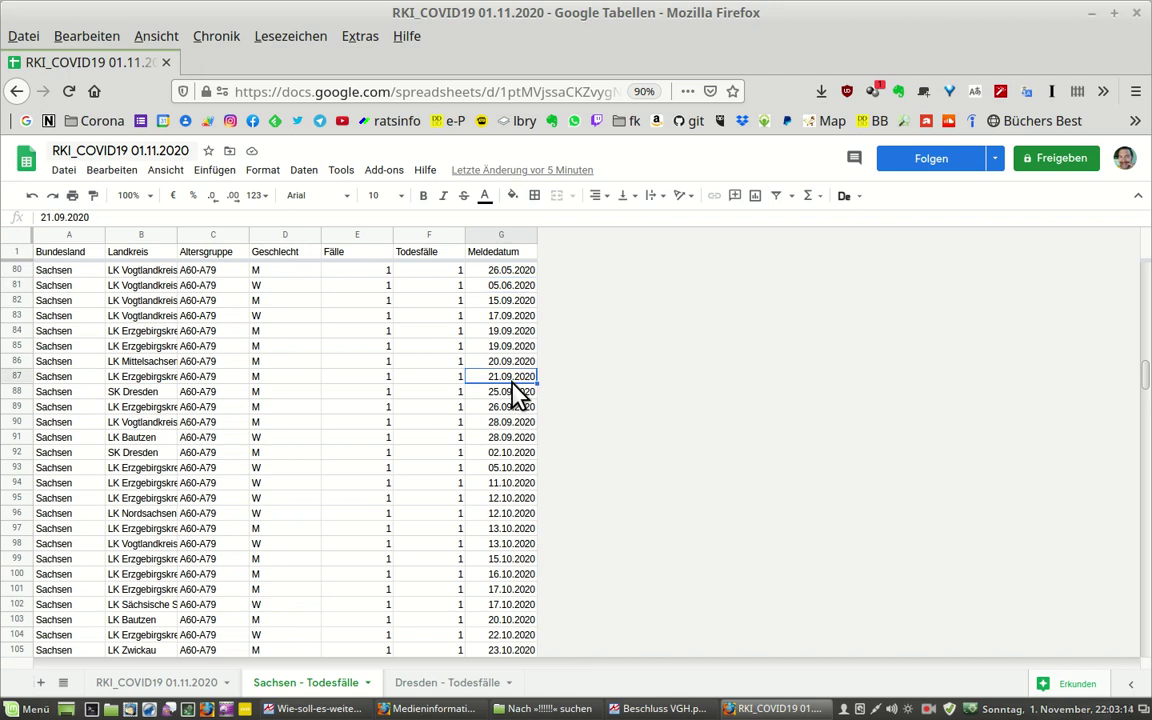
# Check the A60-A79 percentage in row 109 and the A80+ subtotal and percentage in row 316.
pyautogui.press('pagedown')
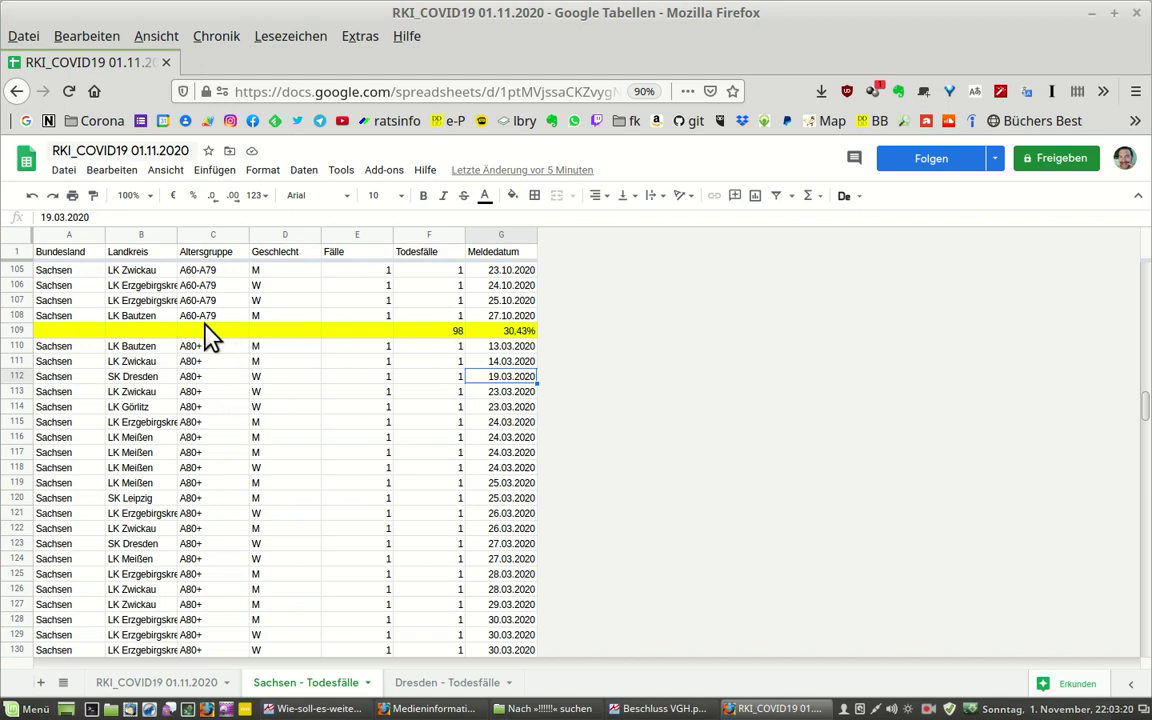
pyautogui.click(510, 334)
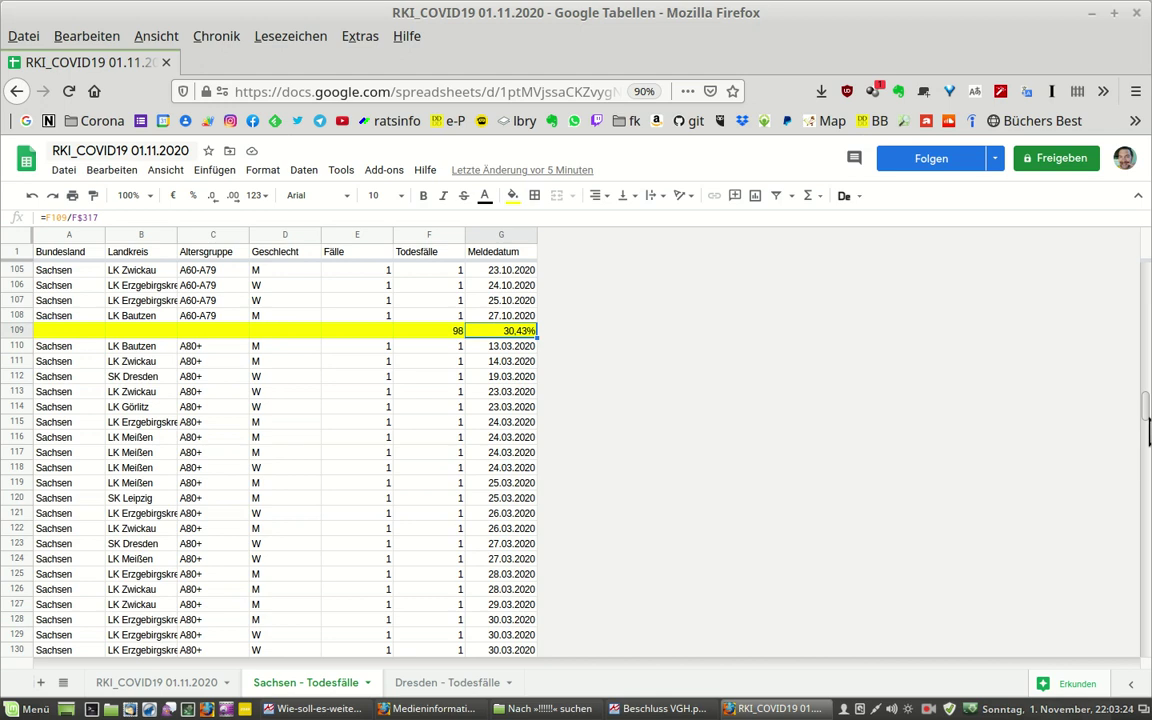
pyautogui.moveTo(1145, 411); pyautogui.dragTo(1145, 640)
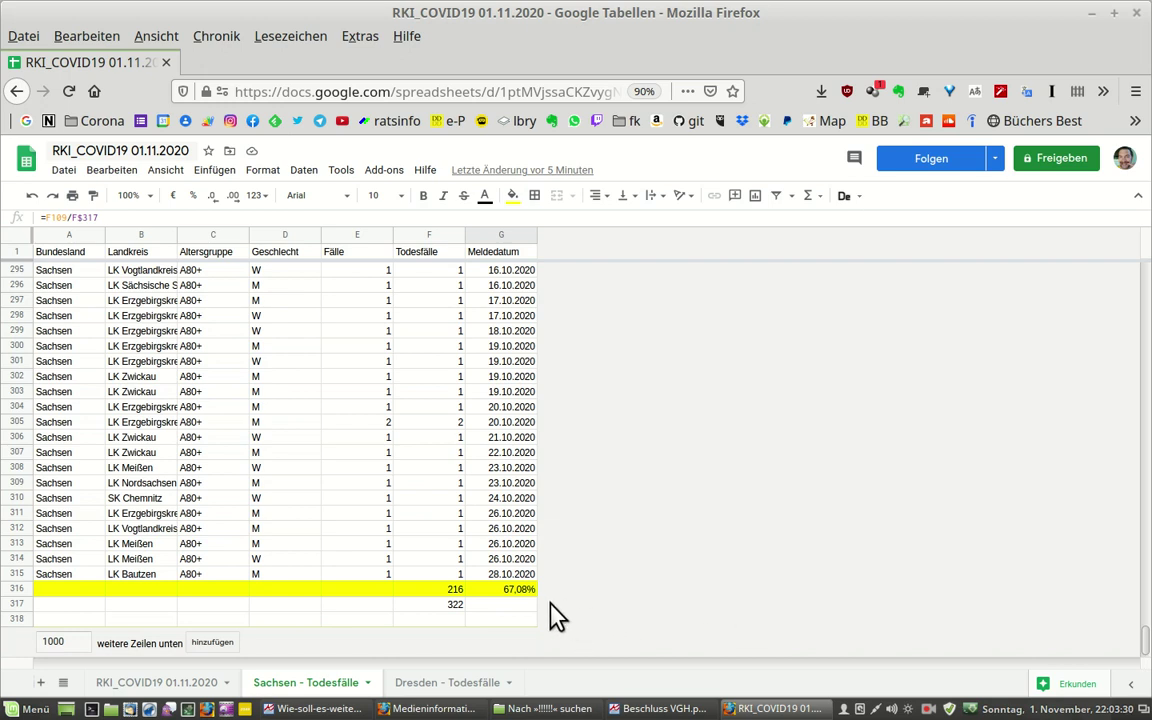
pyautogui.click(447, 590)
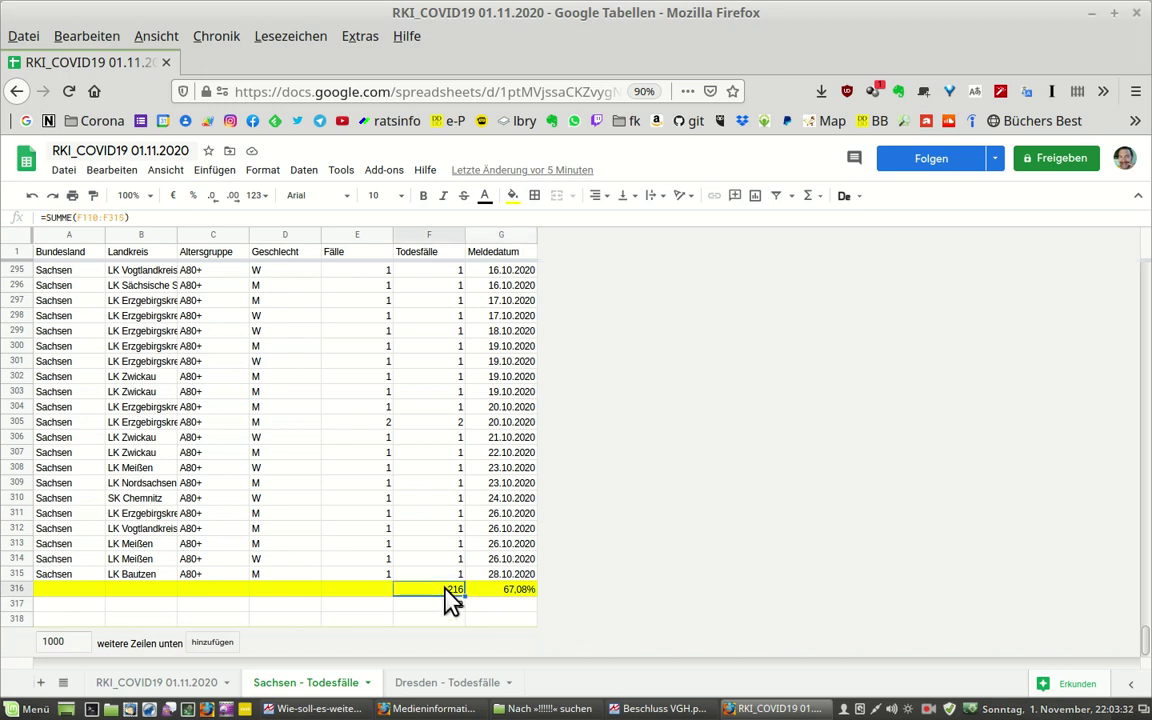
pyautogui.click(497, 598)
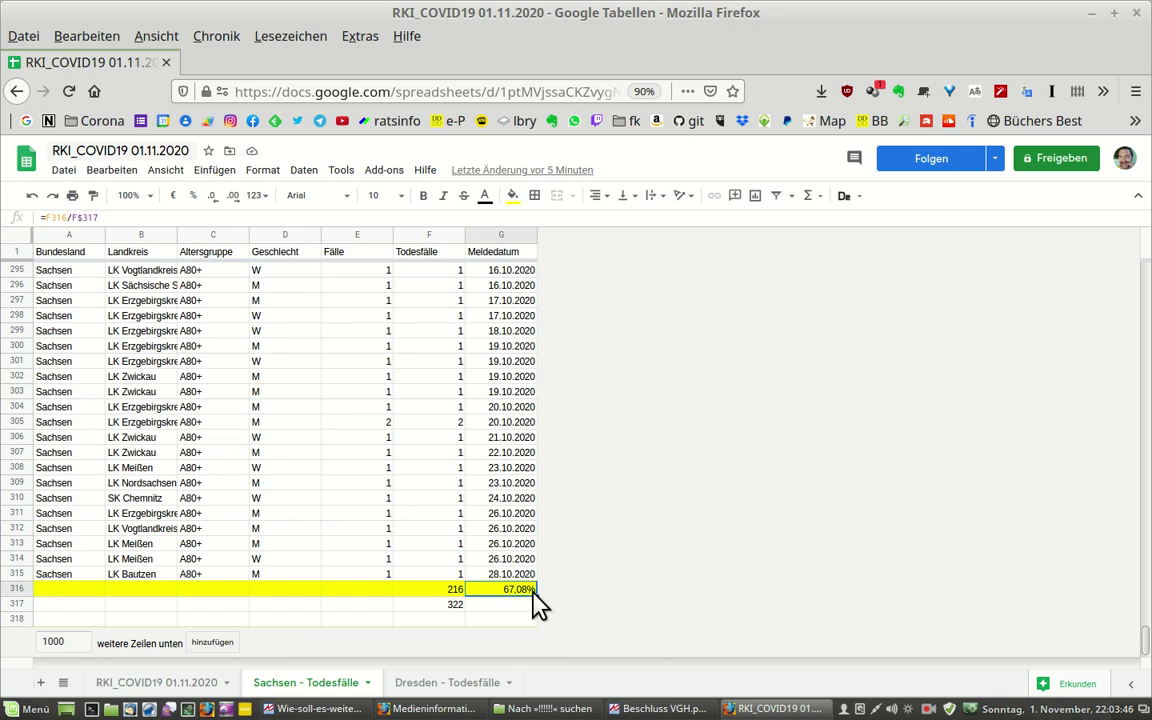
# On the Dresden - Todesfälle sheet, examine the A60-A79 deaths in rows 2 to 8 and their subtotal in F9.
pyautogui.click(430, 683)
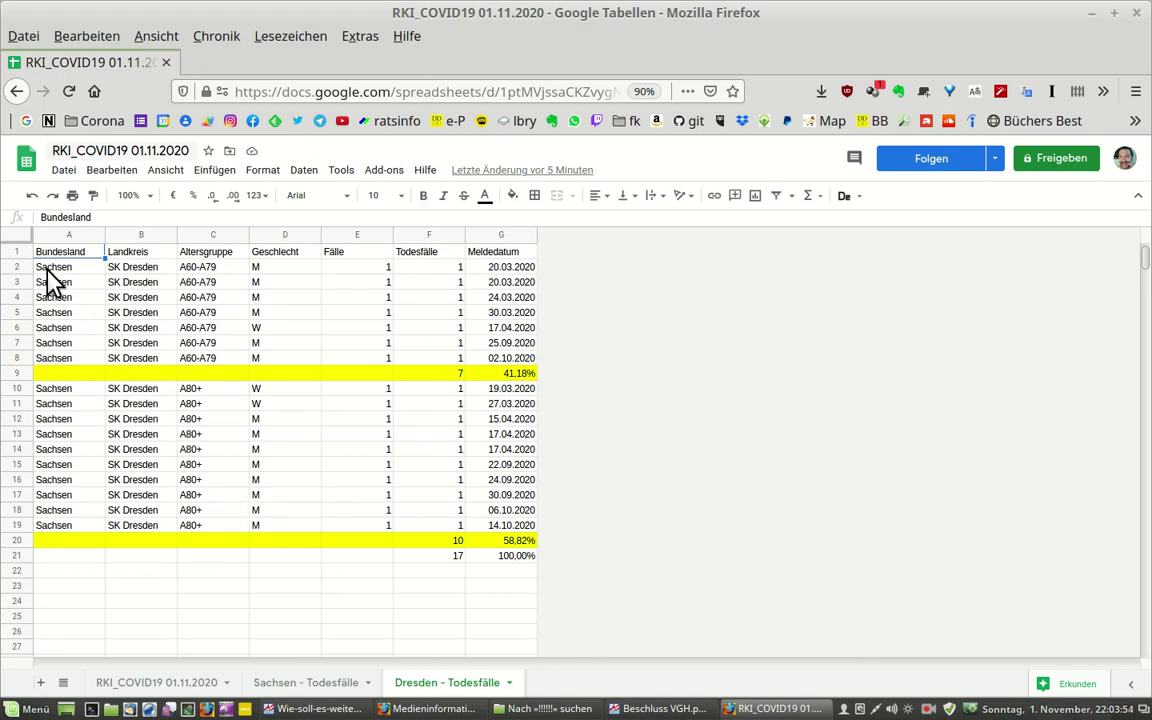
pyautogui.moveTo(46, 270); pyautogui.dragTo(515, 368)
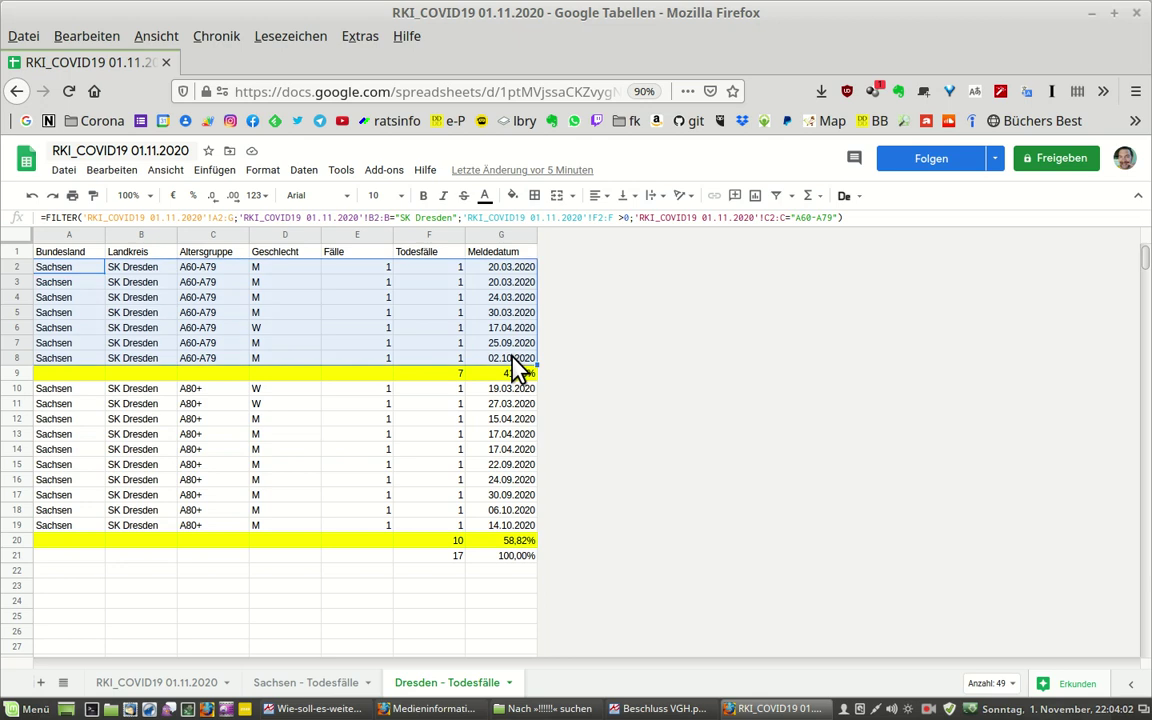
pyautogui.click(457, 378)
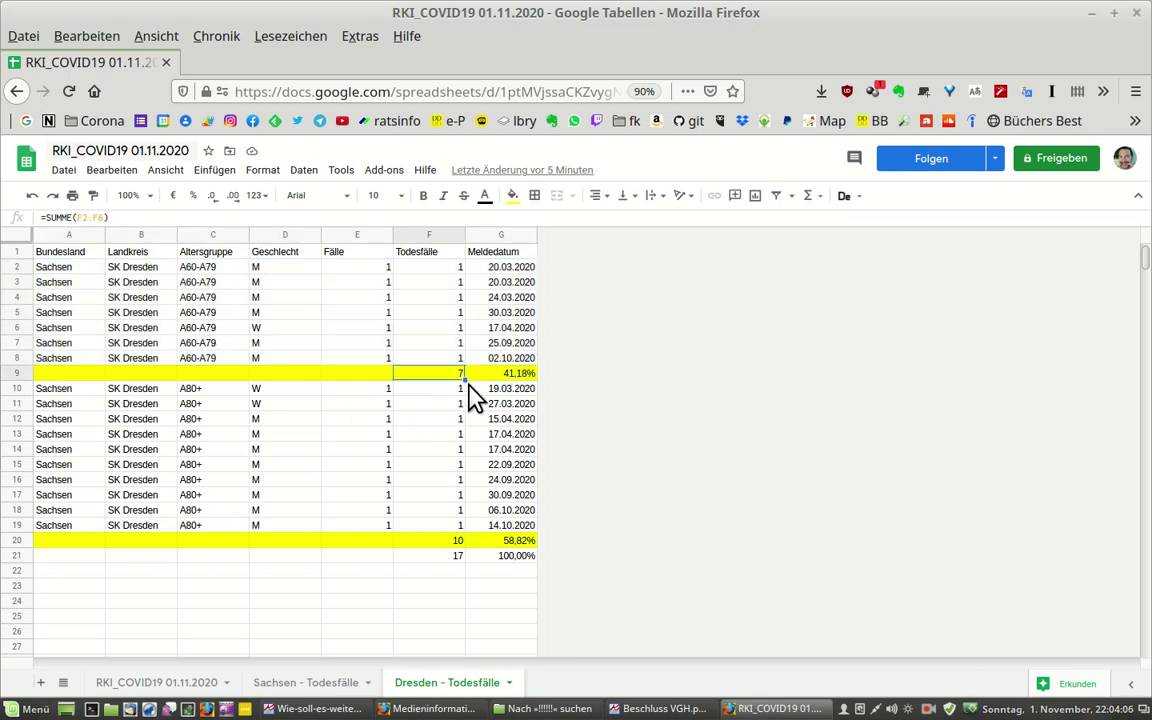
# Check the A60-A79 percentage in G9, the A80+ subtotal and percentage in row 20, and the overall totals in row 21.
pyautogui.click(520, 378)
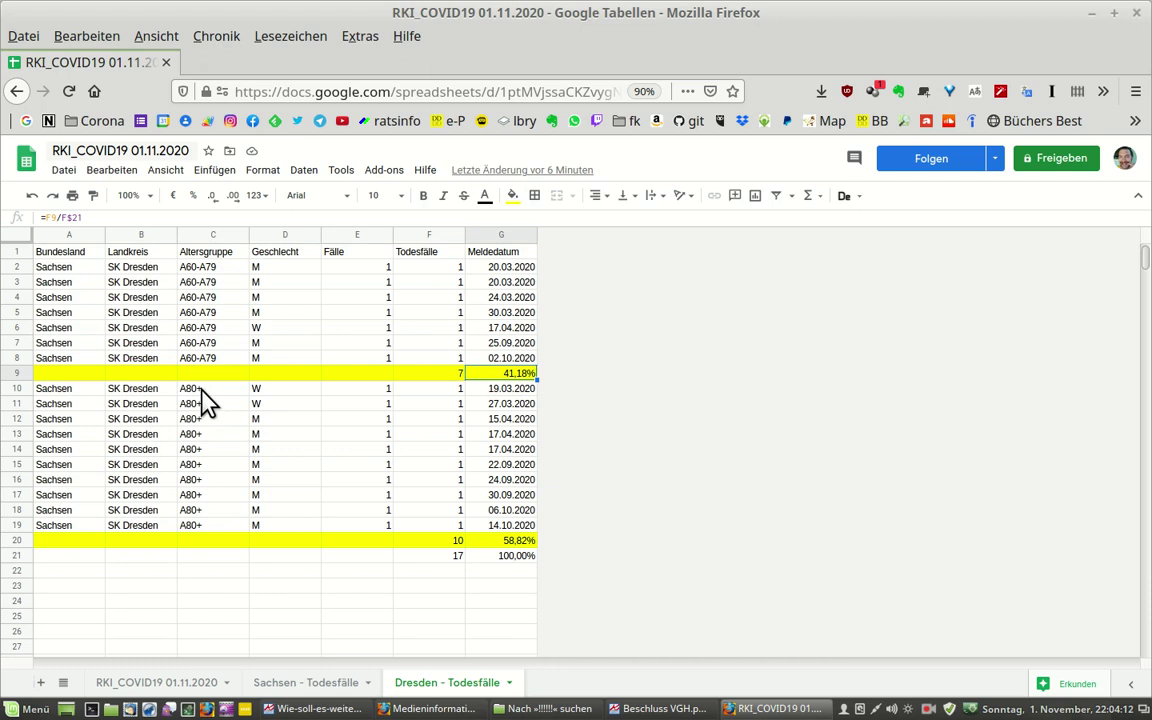
pyautogui.click(437, 541)
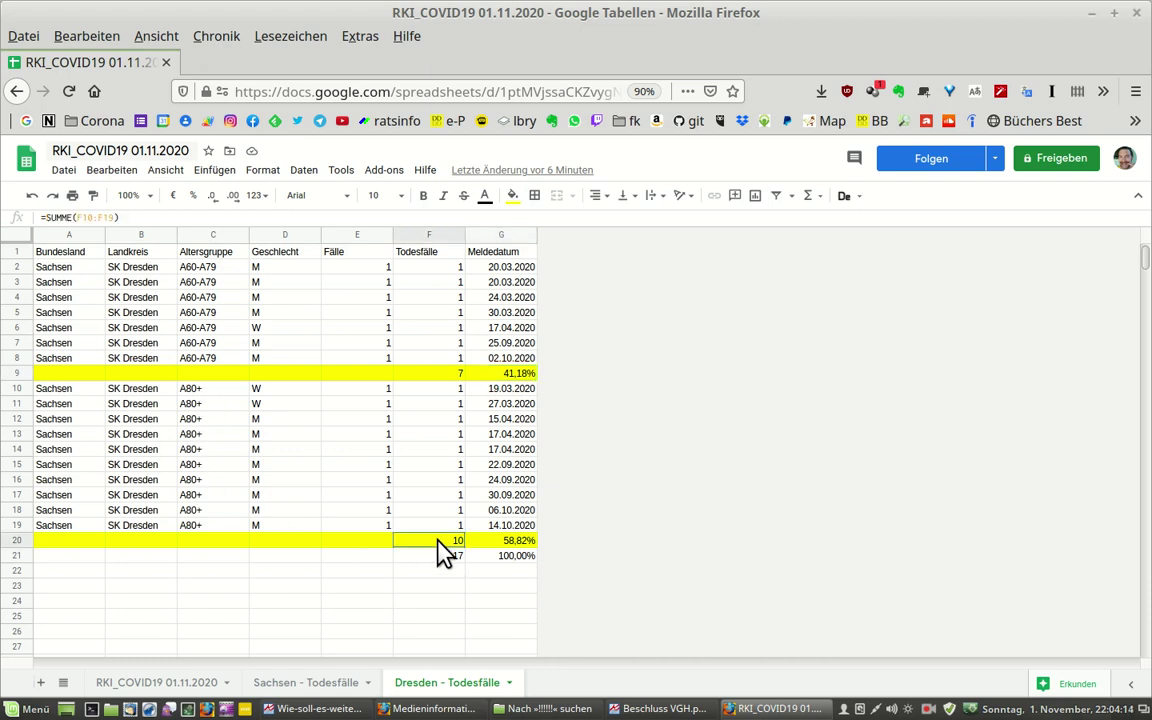
pyautogui.click(508, 541)
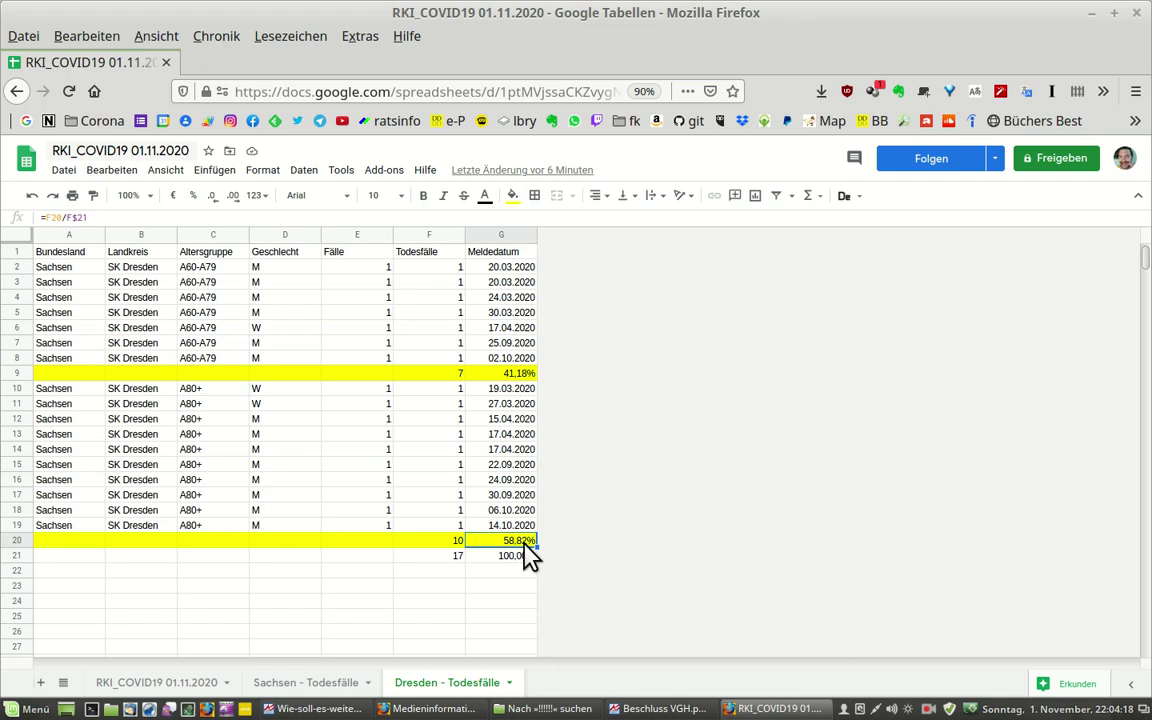
pyautogui.click(455, 562)
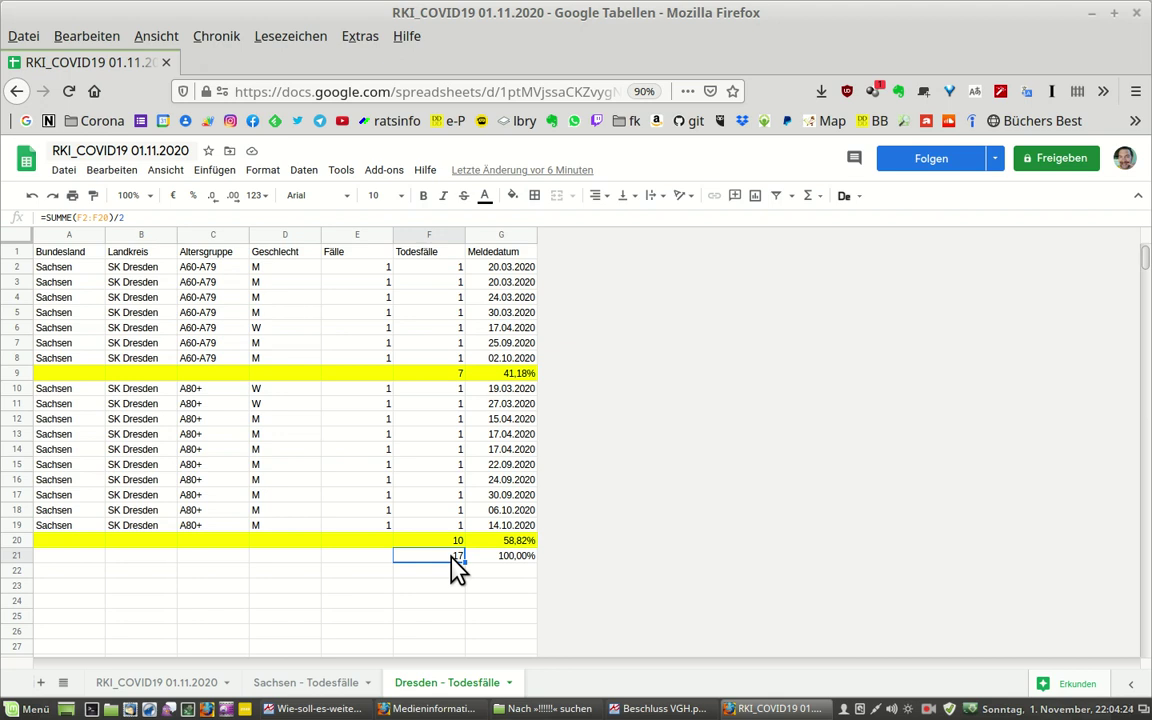
pyautogui.click(487, 557)
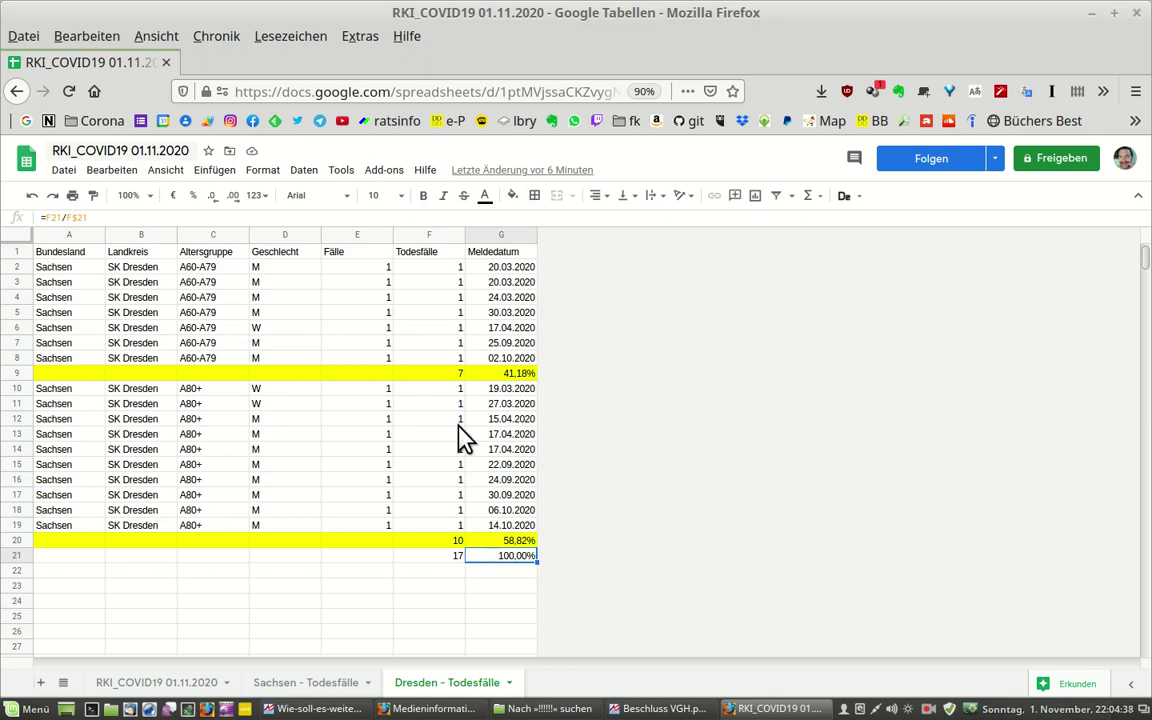
# Examine the September and October 2020 report dates of the Dresden deaths in G7:G8 for A60-A79 and G15:G19 for A80+.
pyautogui.click(481, 342)
pyautogui.click(486, 358)
pyautogui.moveTo(521, 464); pyautogui.dragTo(526, 515)
pyautogui.click(526, 514)
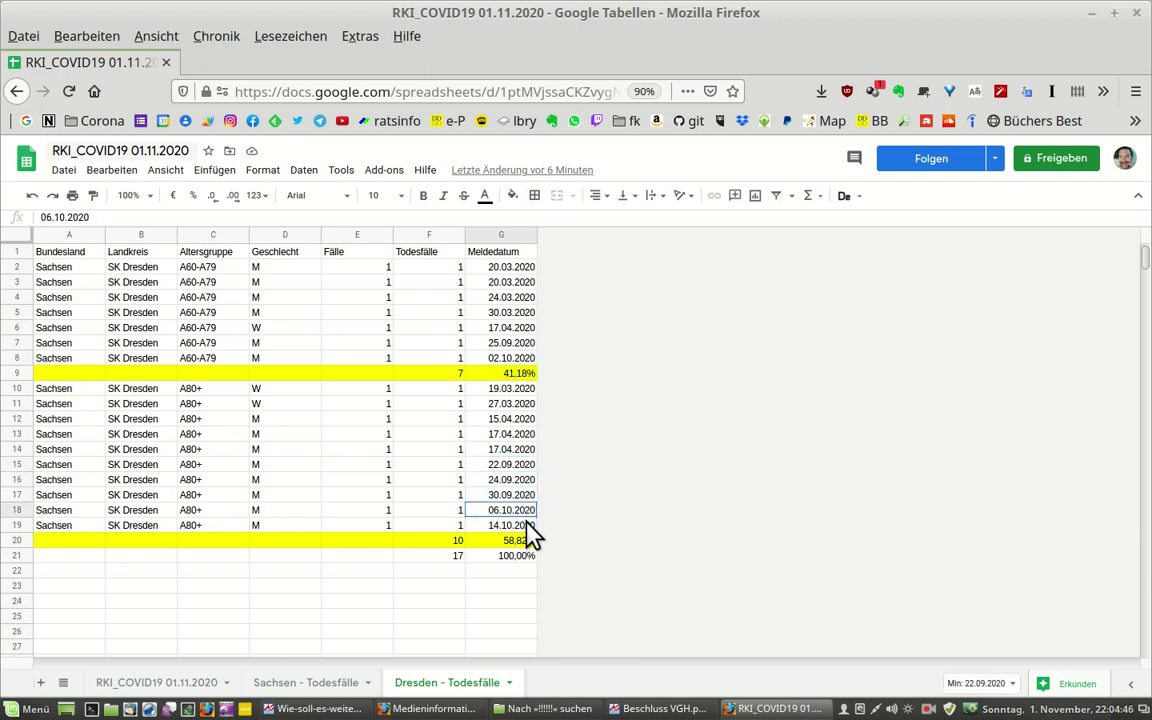
pyautogui.click(526, 522)
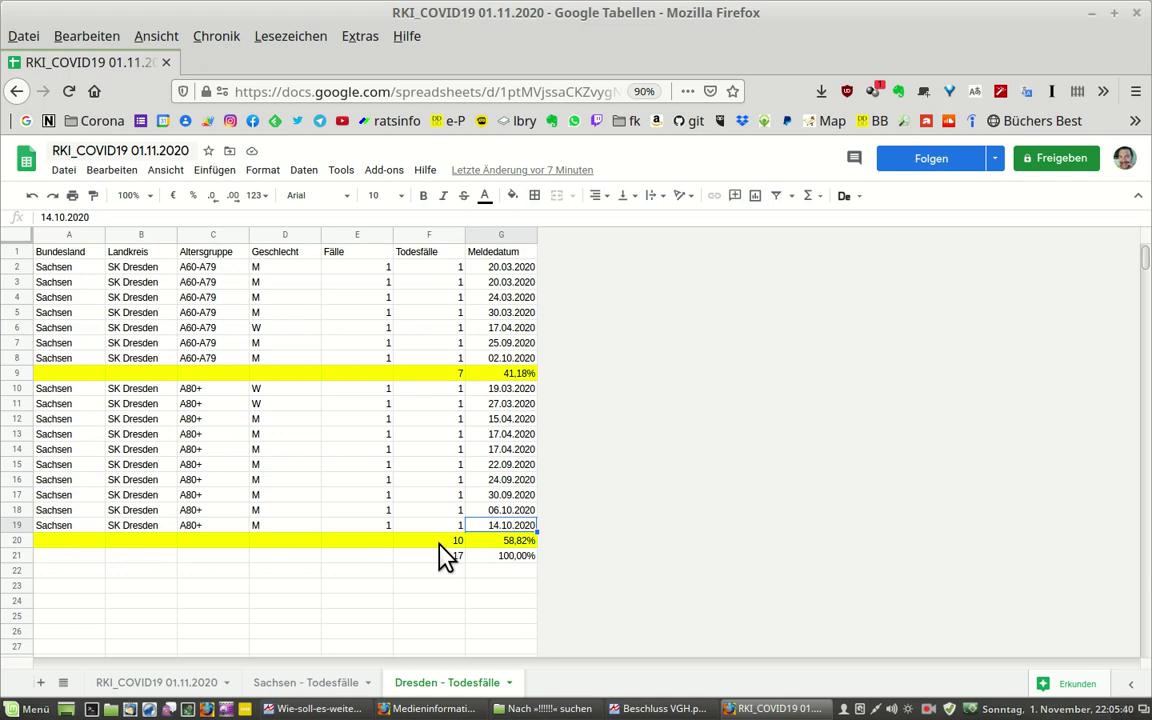
pyautogui.rightClick(927, 710)
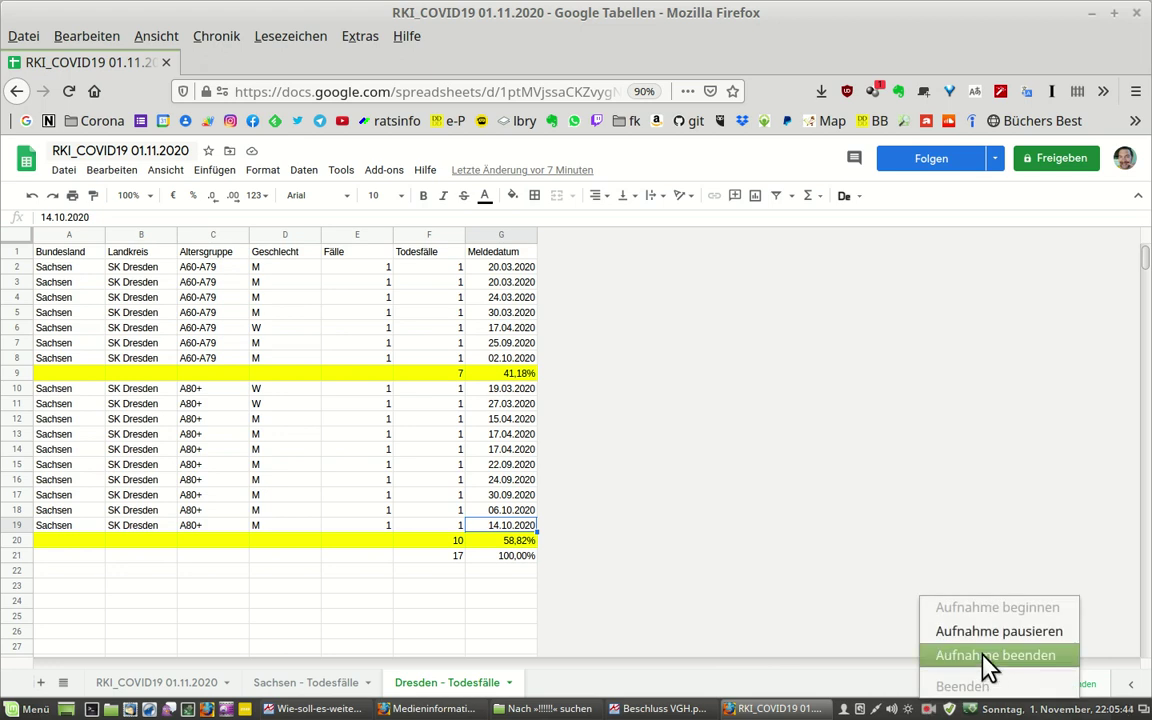